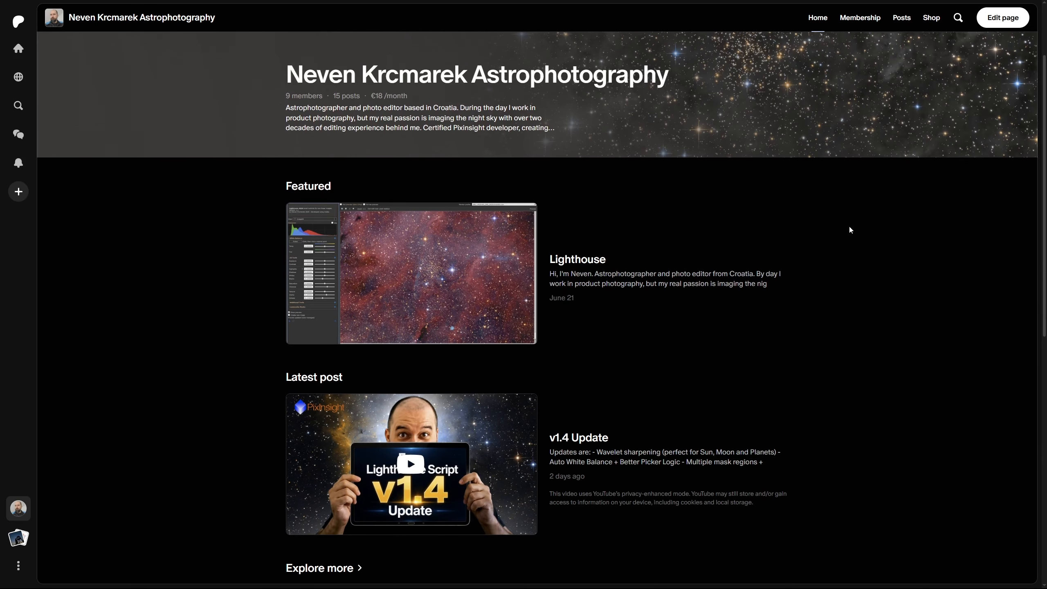
scroll(849, 226, down, 5)
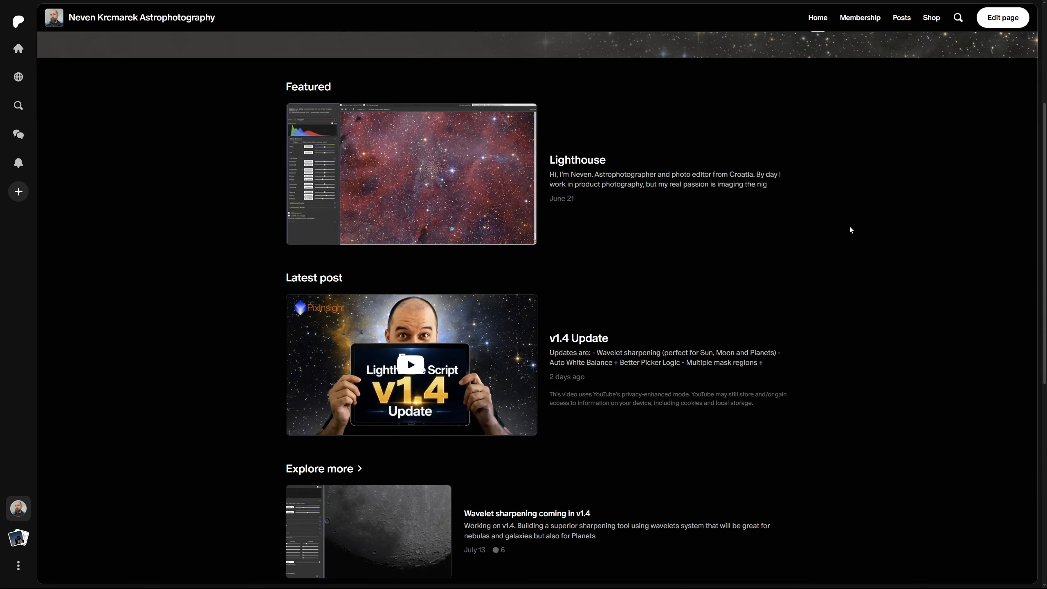
scroll(850, 229, down, 8)
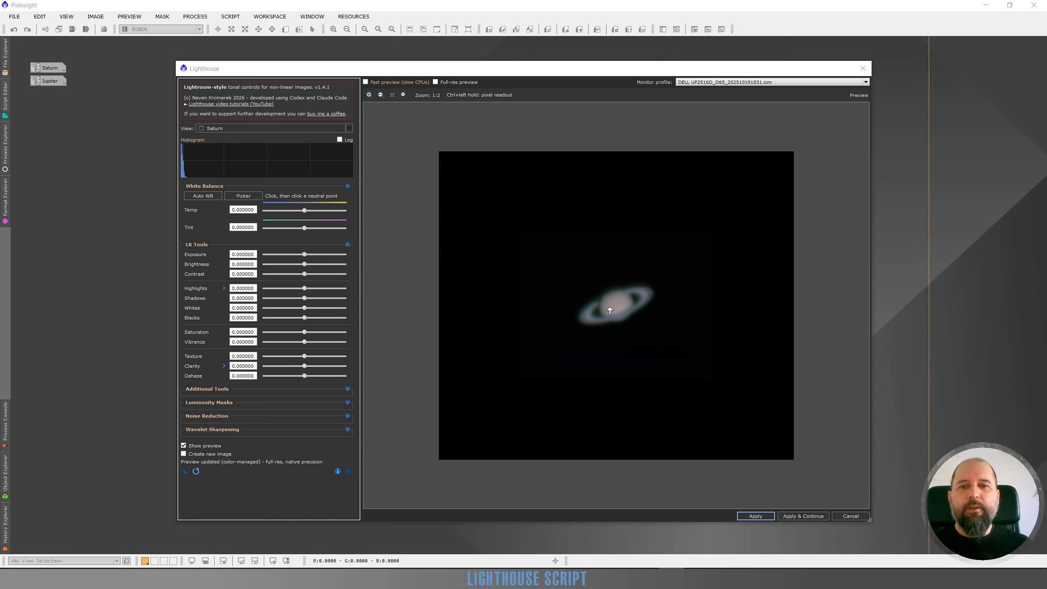
Step: Apply automatic white balance to the Saturn image and expand the wavelet sharpening settings in place of the LR Tools
scroll(609, 310, up, 1)
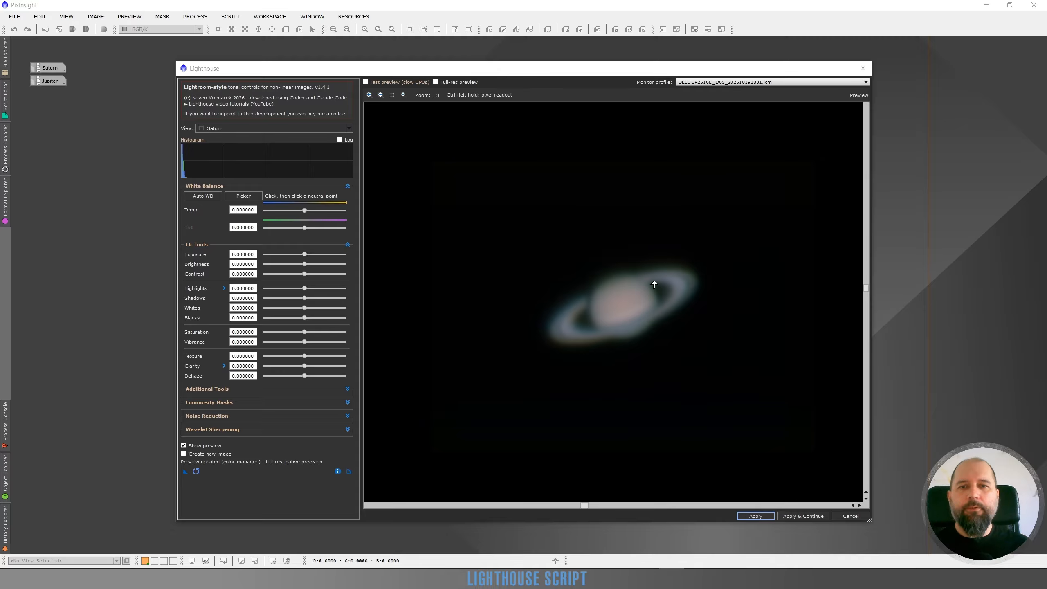
drag(653, 285, 618, 289)
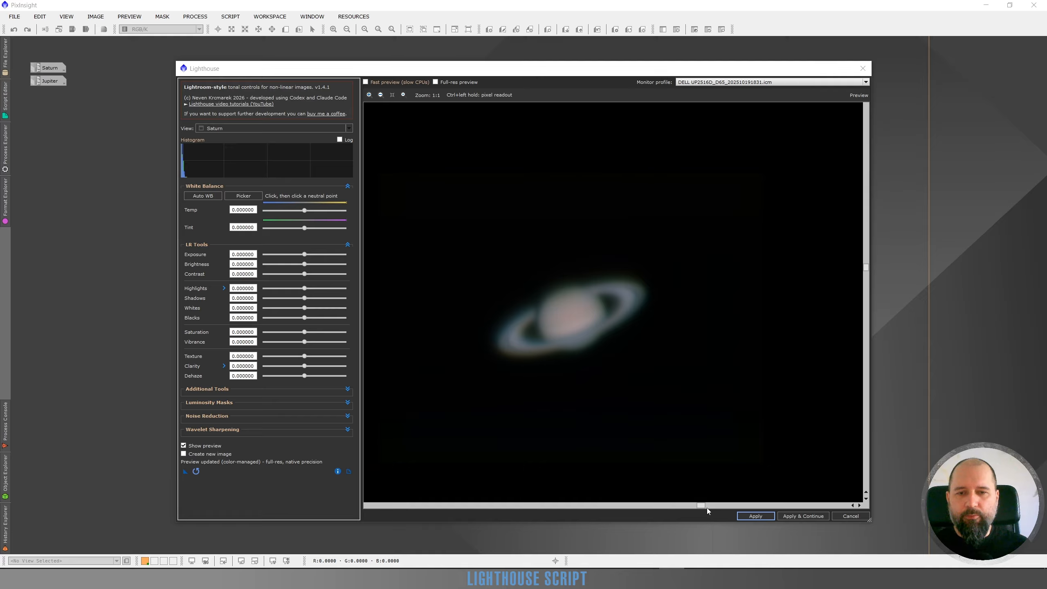
drag(701, 508, 613, 513)
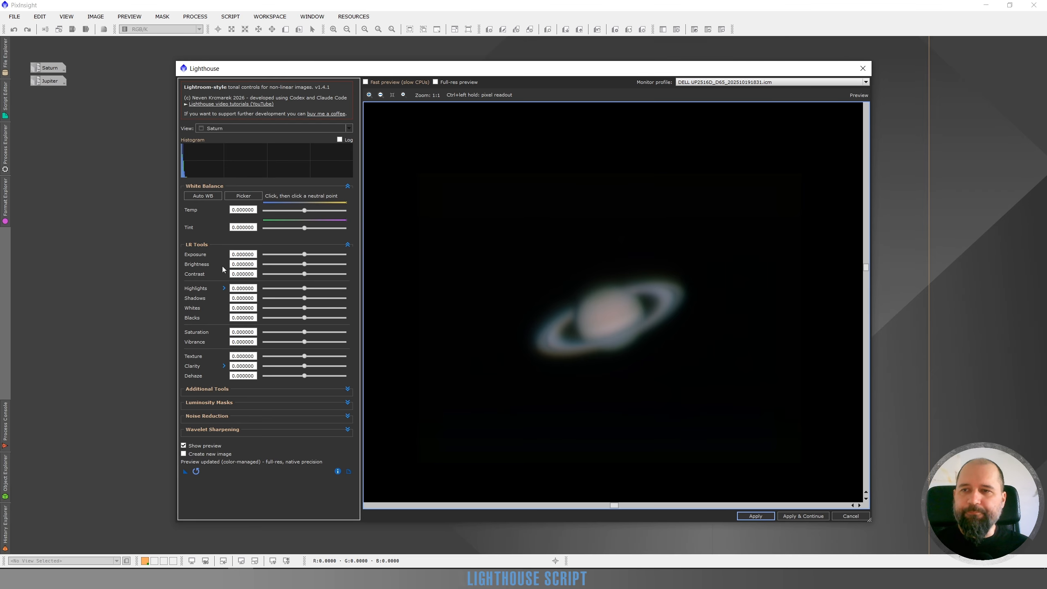
click(201, 196)
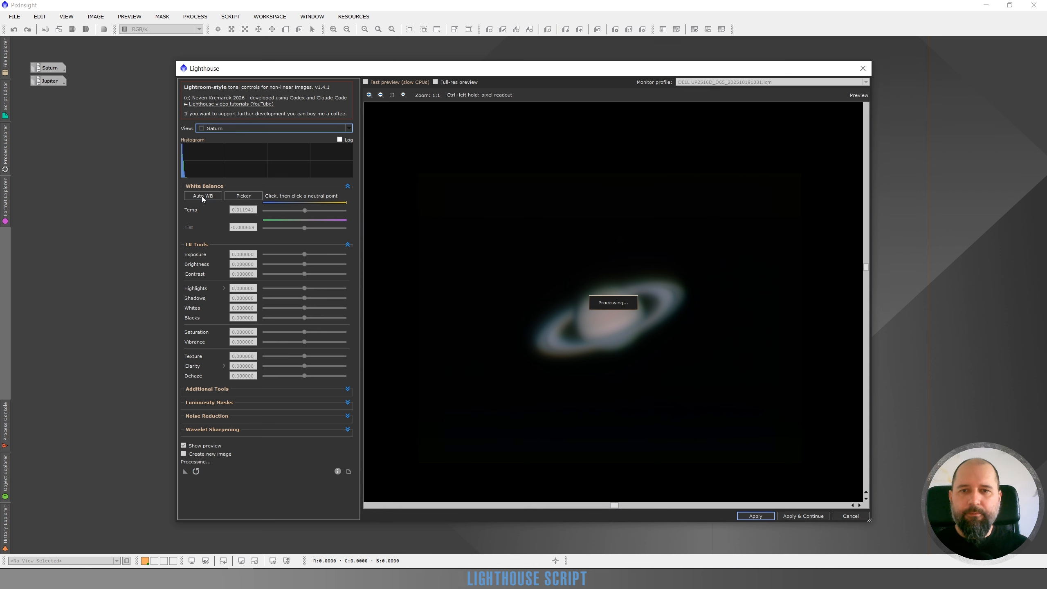
click(348, 245)
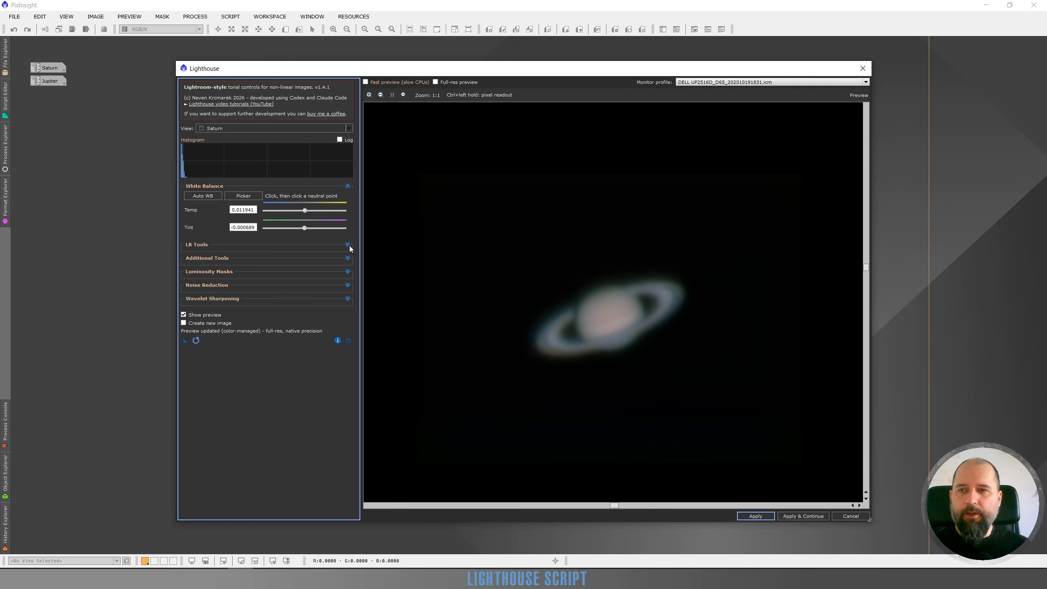
click(348, 298)
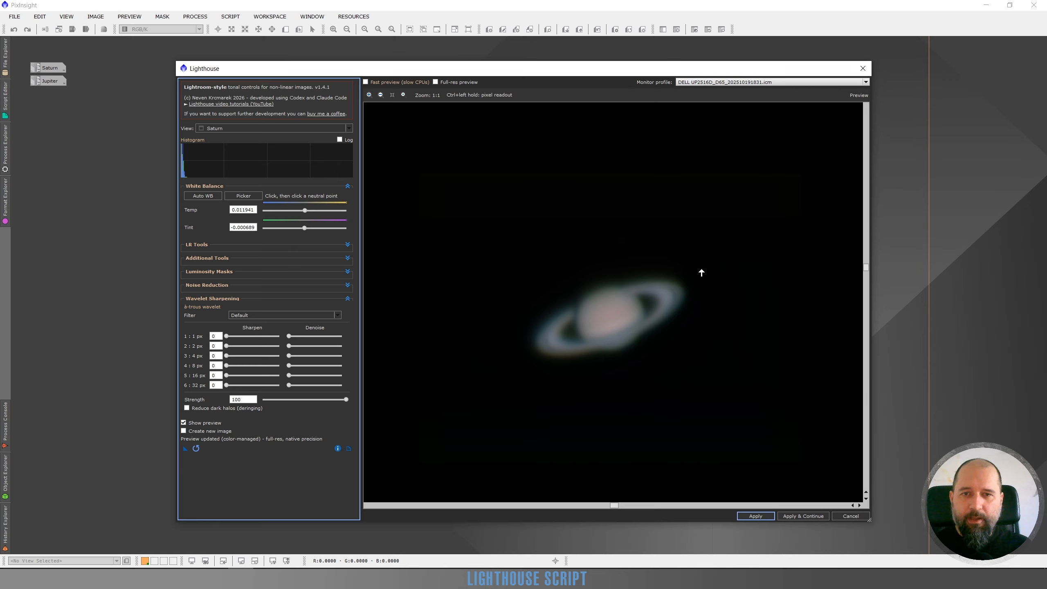
Step: Try wavelet sharpening of 58 on the 1 px layer and 32 on the 2 px layer, resetting each to 0
click(240, 336)
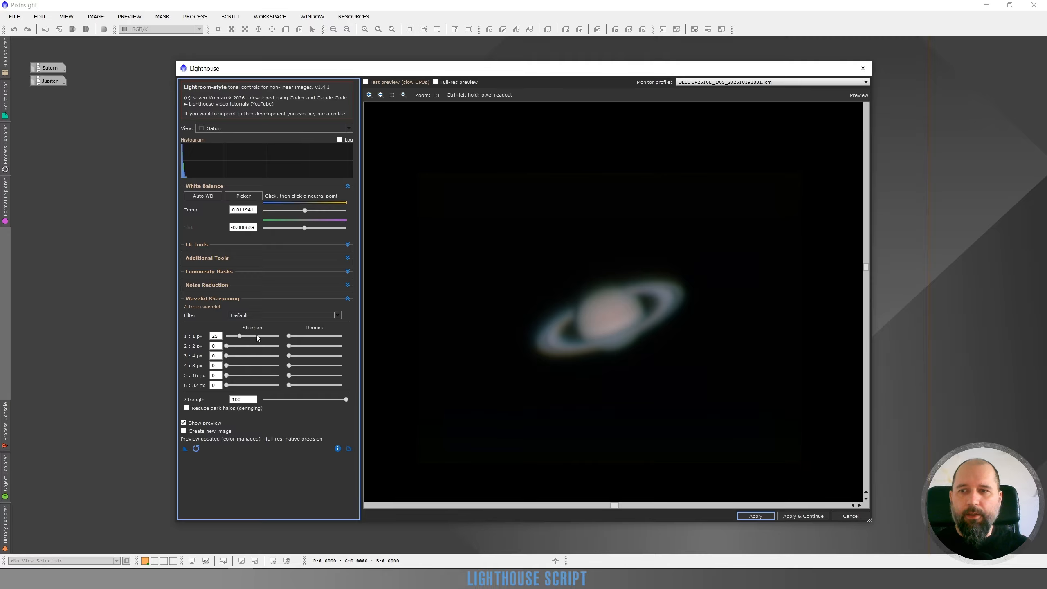
click(257, 336)
scroll(621, 328, up, 1)
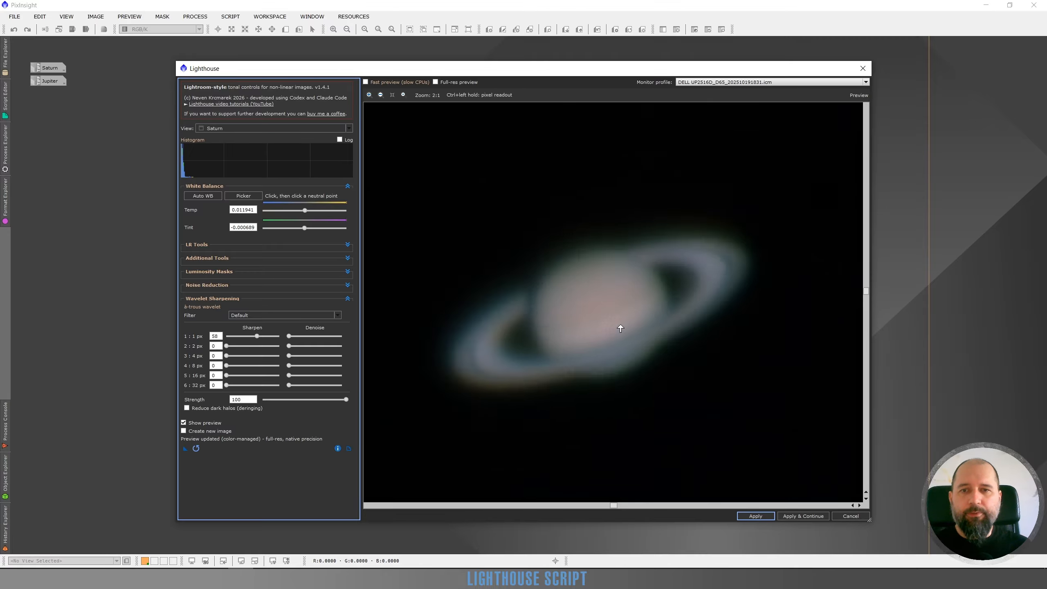
scroll(621, 328, up, 1)
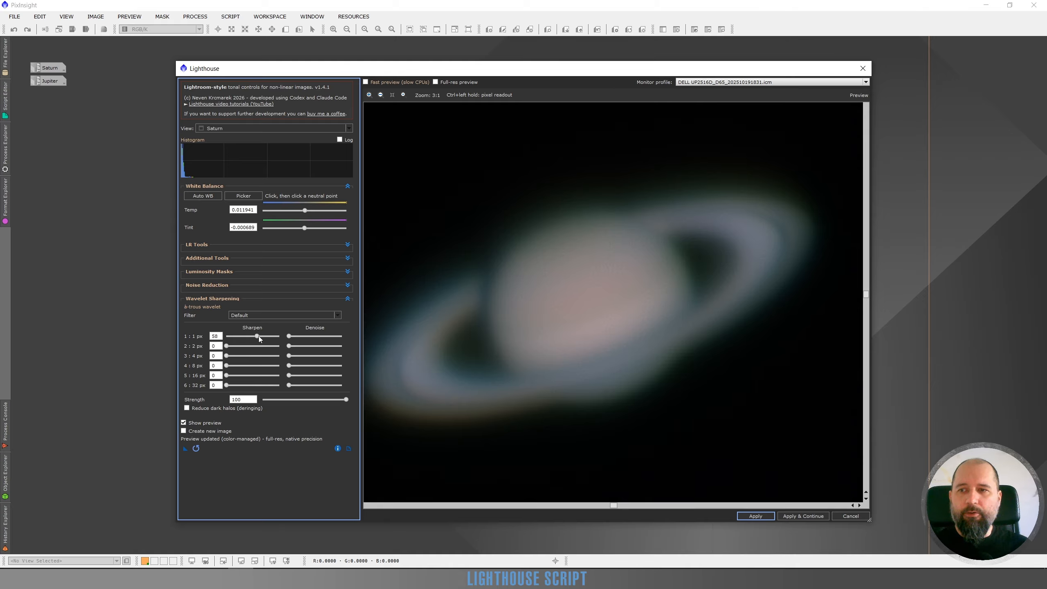
drag(257, 336, 224, 337)
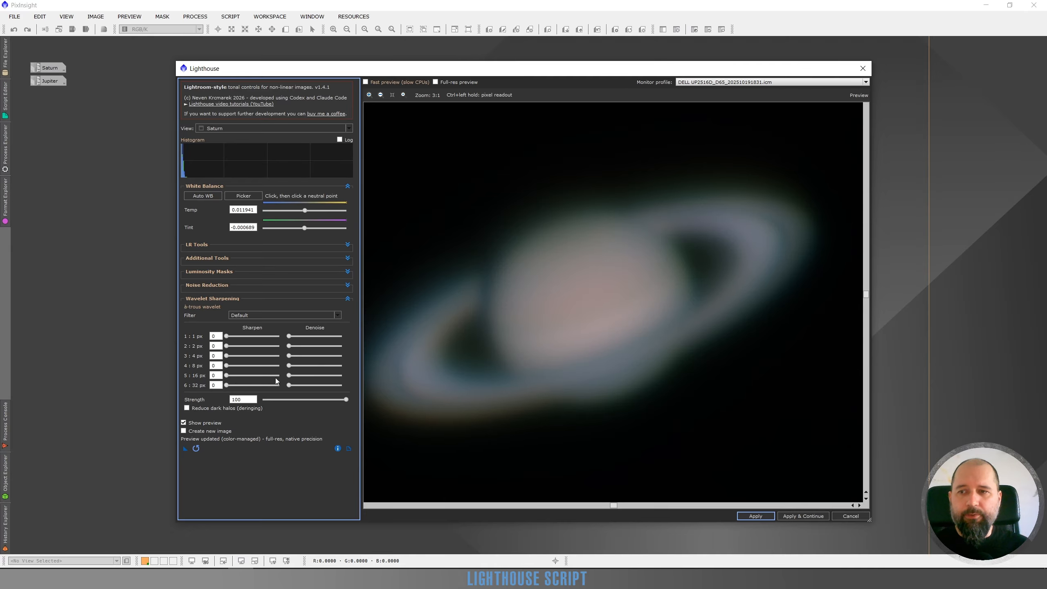
click(245, 346)
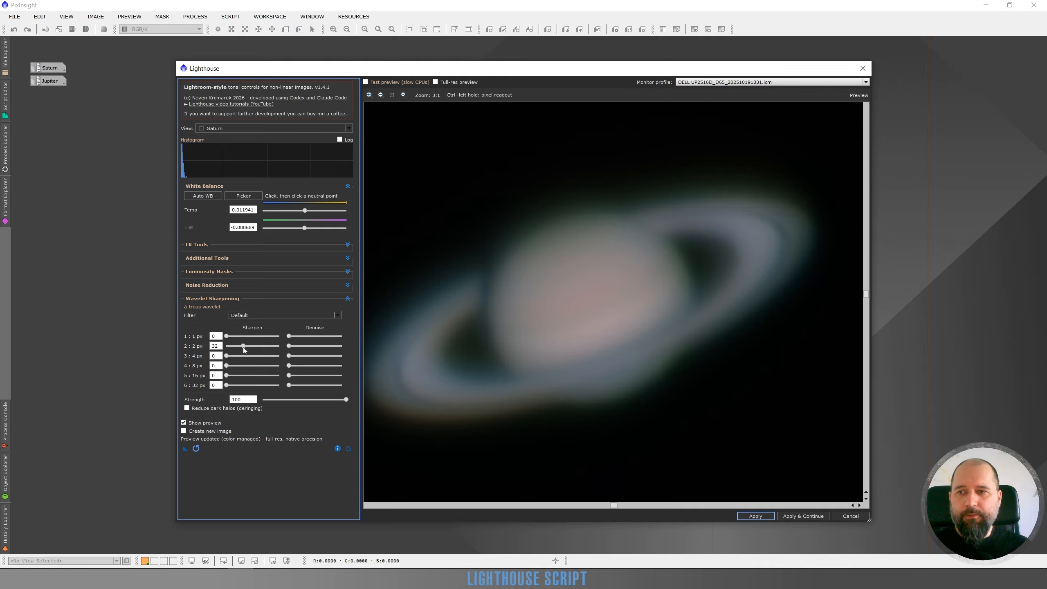
drag(245, 346, 227, 346)
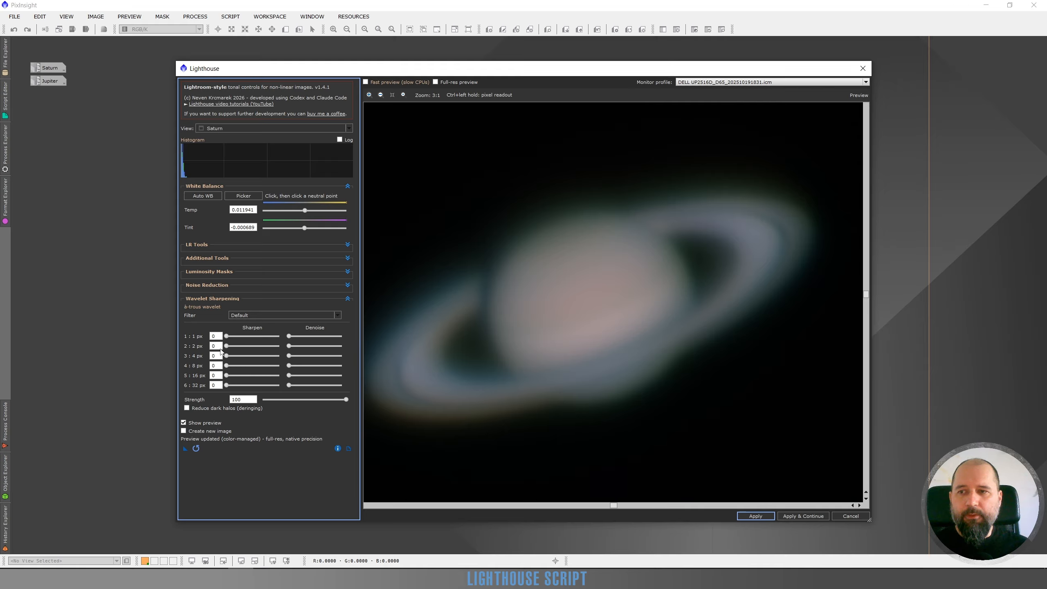
Step: Set the wavelet sharpening to 85 on the 4 px layer and 11 on the 8 px layer
click(241, 356)
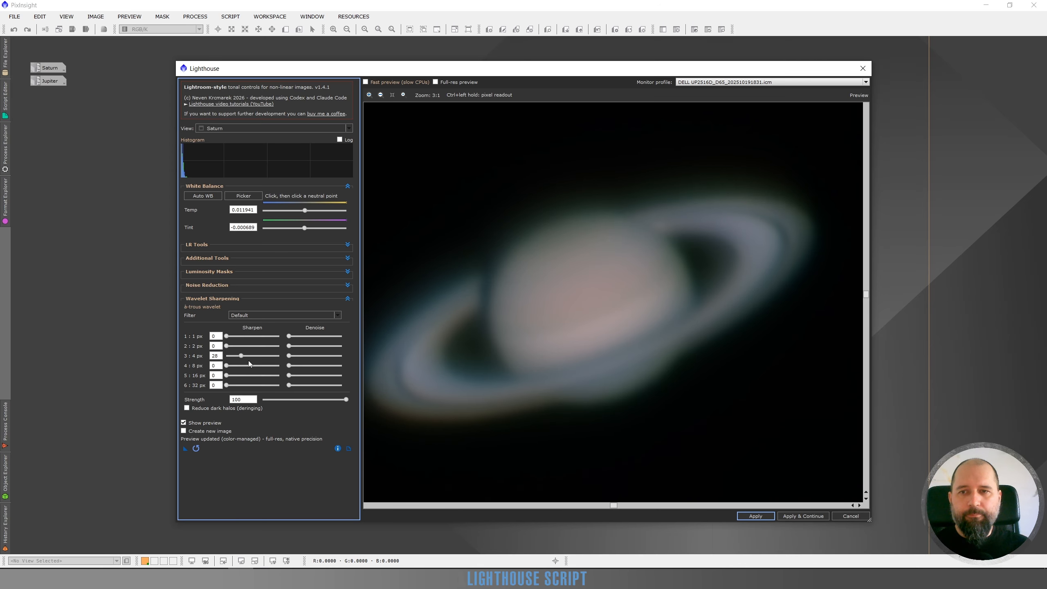
drag(244, 355, 251, 355)
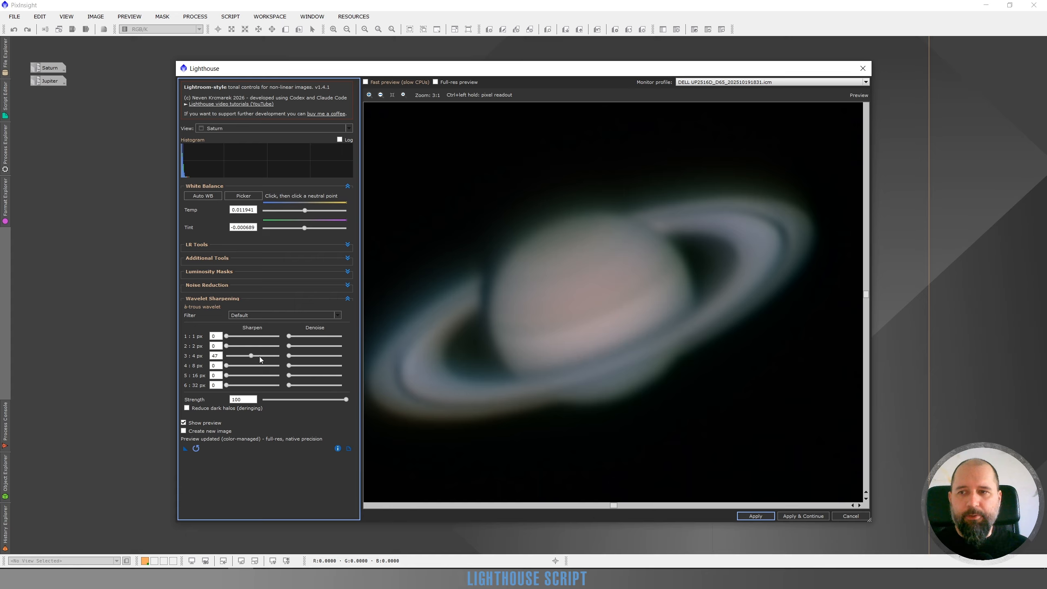
click(259, 356)
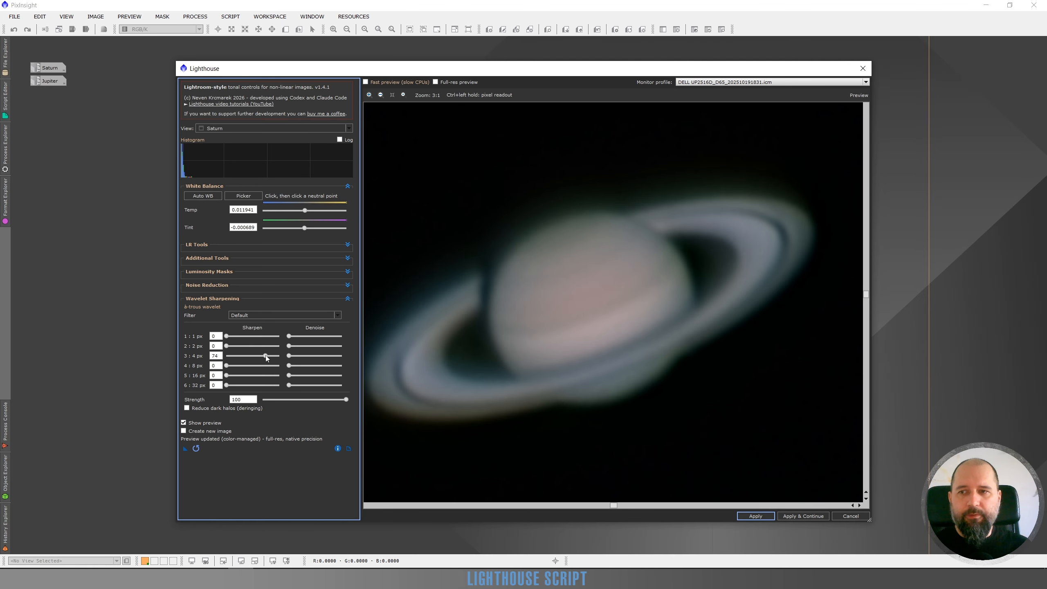
click(265, 355)
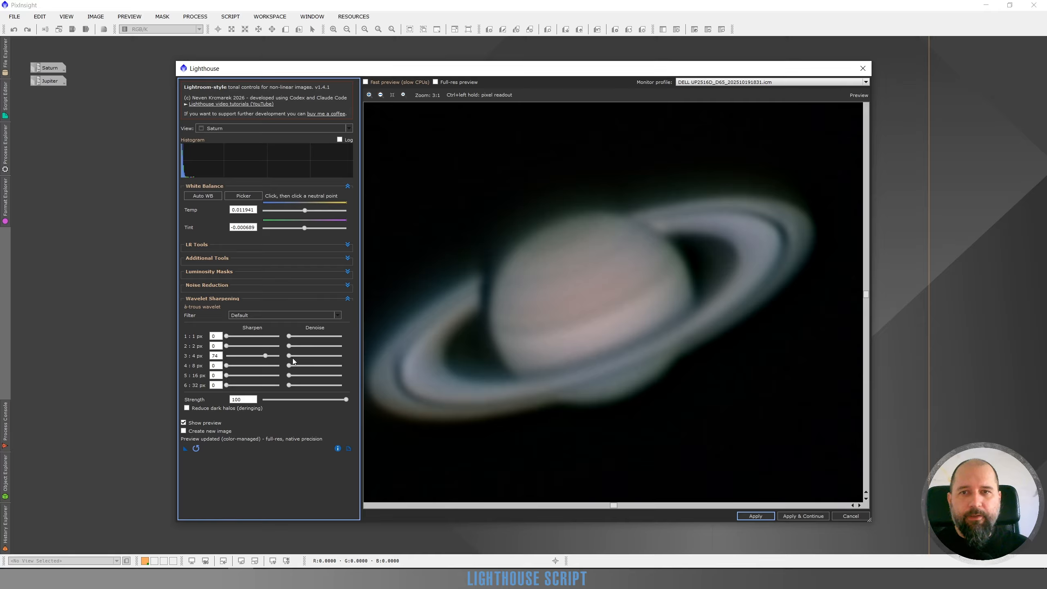
click(268, 355)
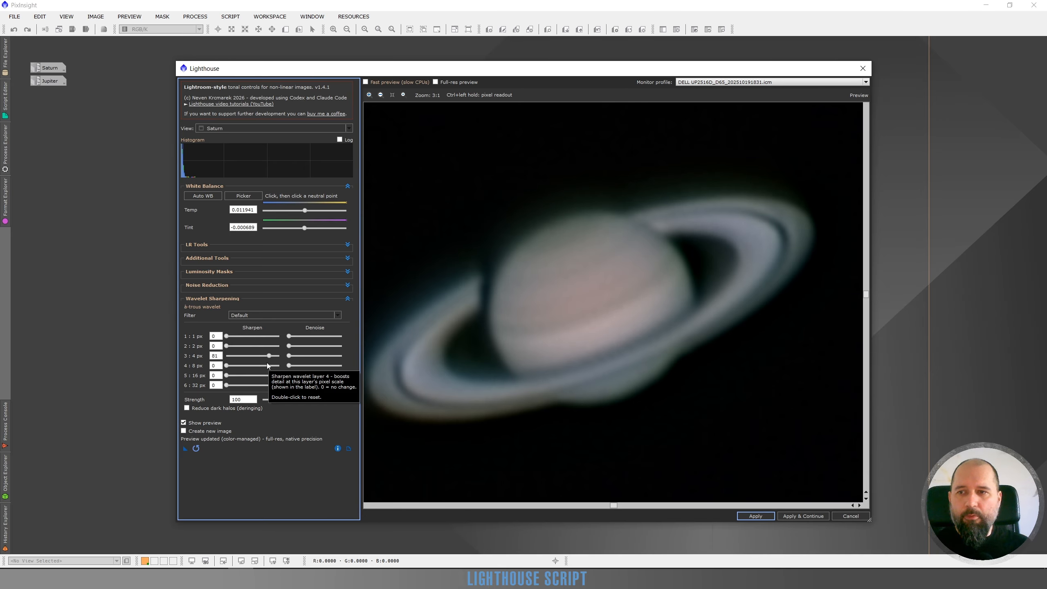
click(269, 357)
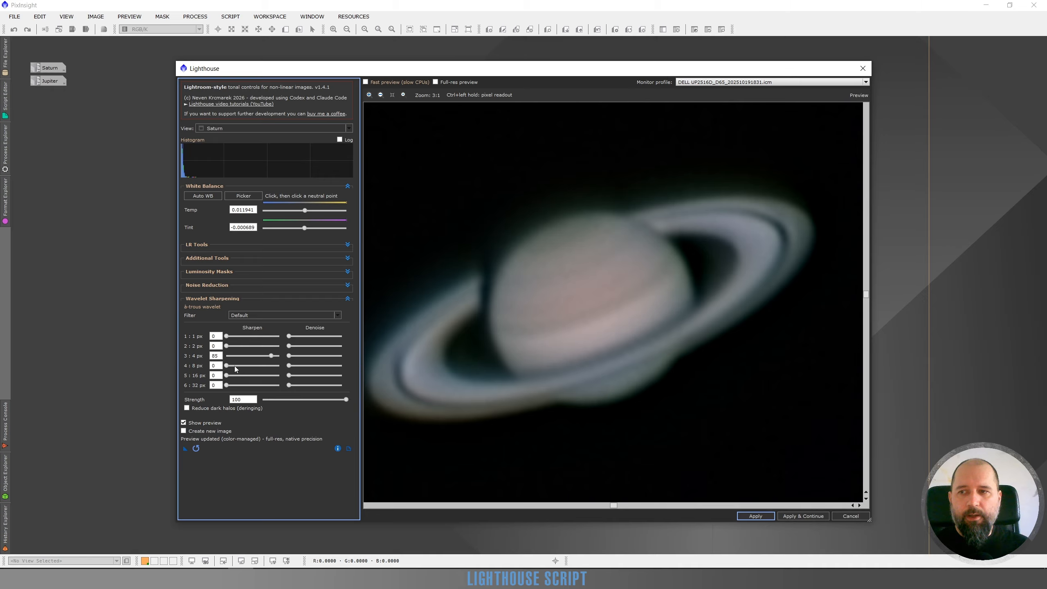
click(234, 366)
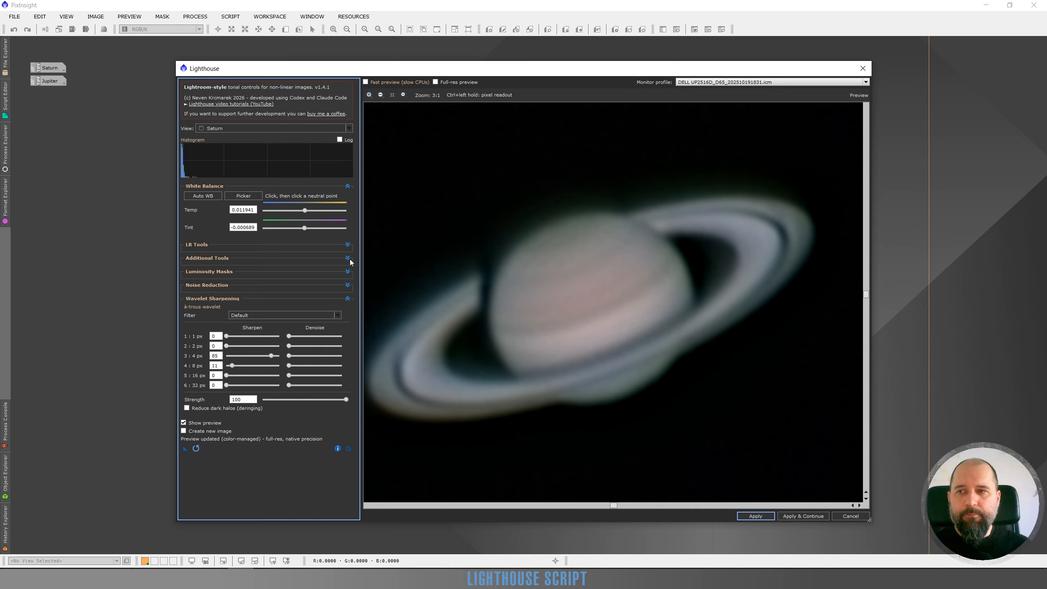
Step: Set the vibrance to 0.46 and the SCNR Green removal to 0.52
click(348, 244)
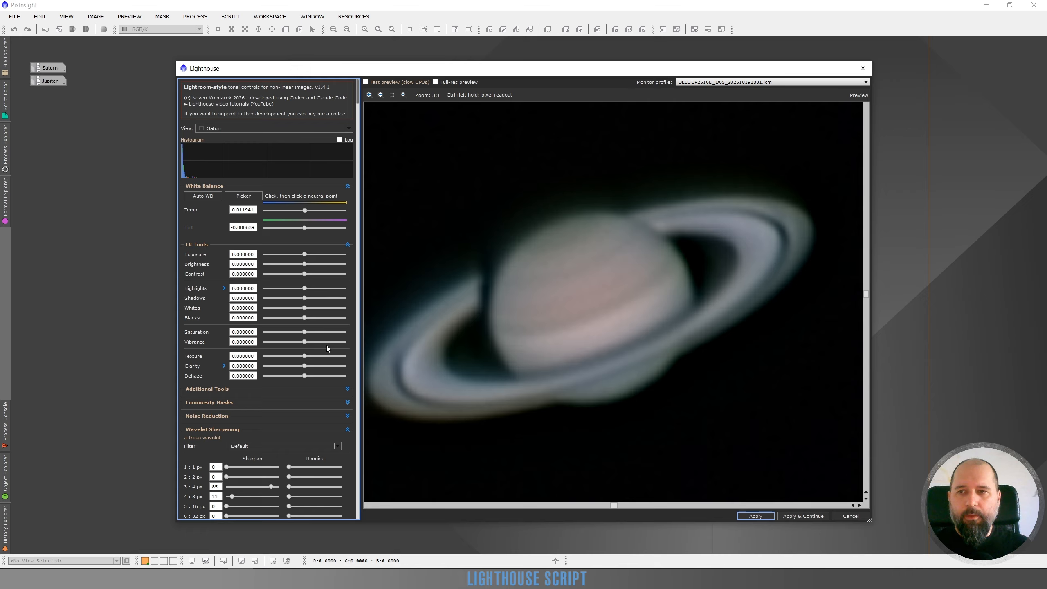
drag(326, 341, 324, 342)
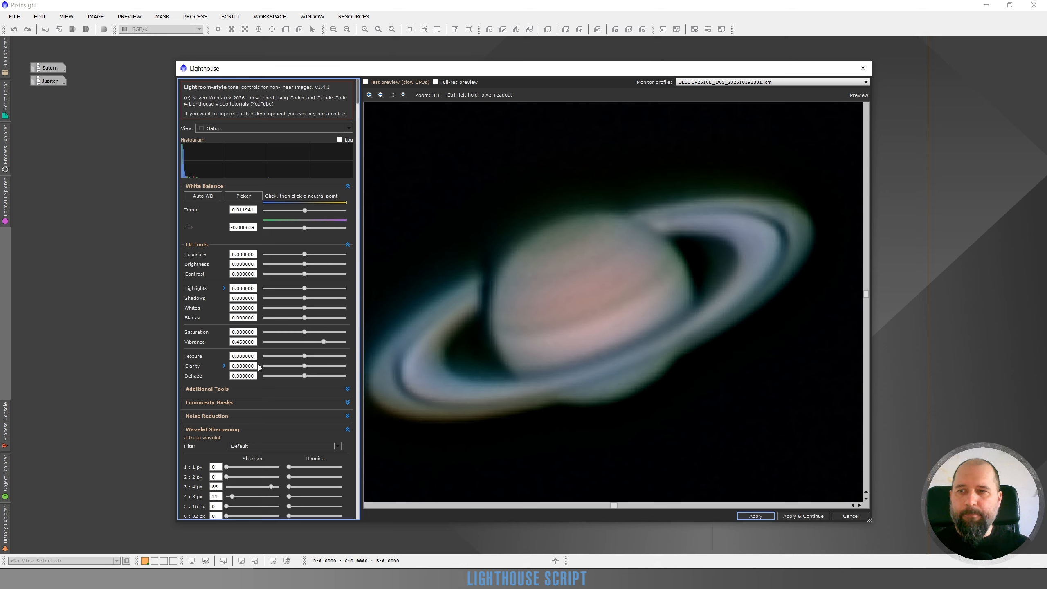
click(347, 389)
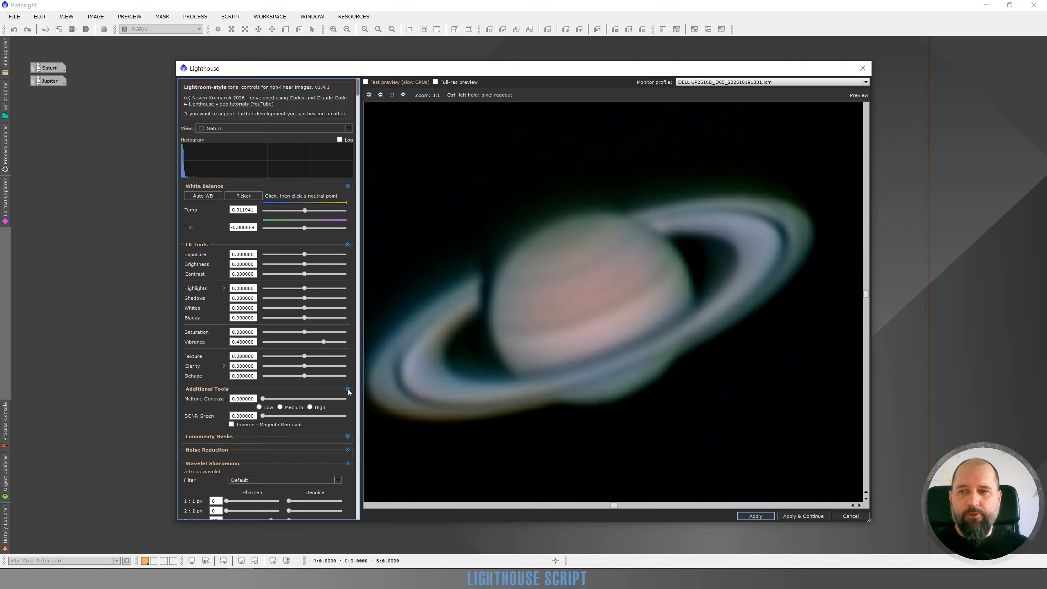
click(300, 416)
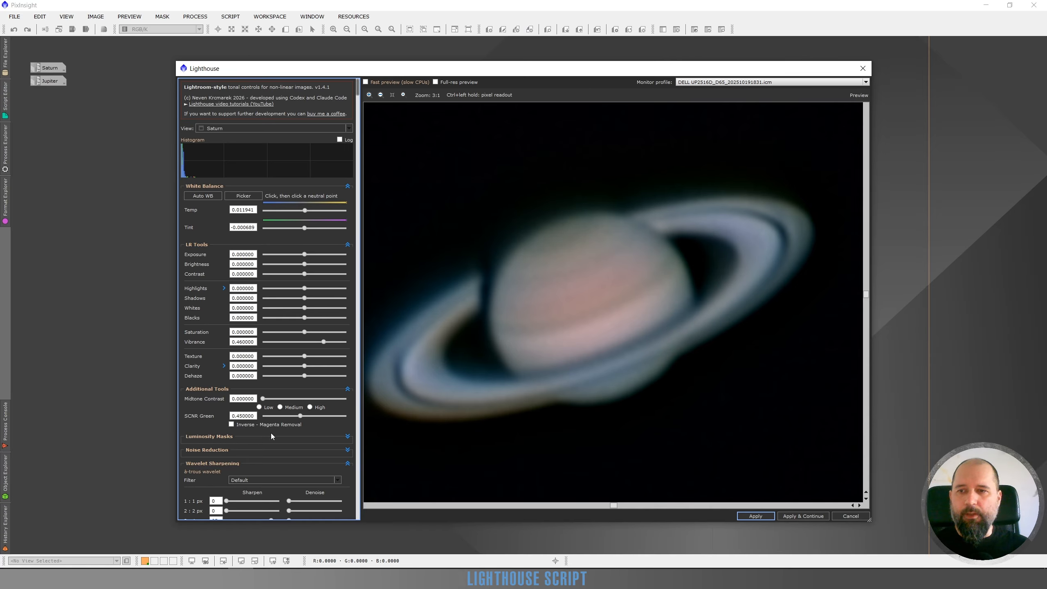
click(306, 415)
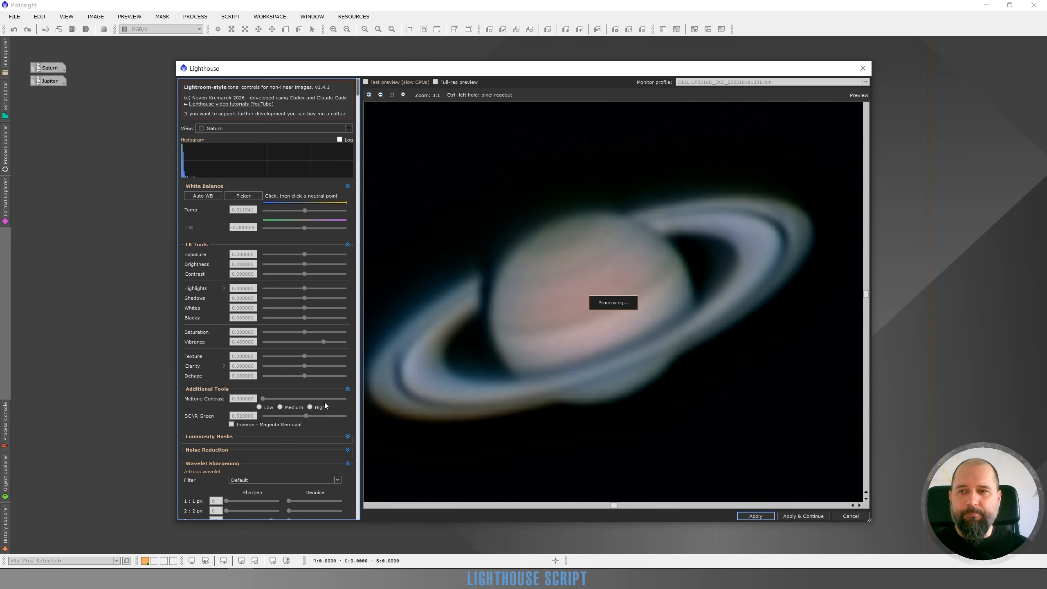
click(348, 389)
Step: Raise the vibrance to 0.66 and set the 2 px layer's wavelet sharpening to 26
scroll(573, 311, down, 1)
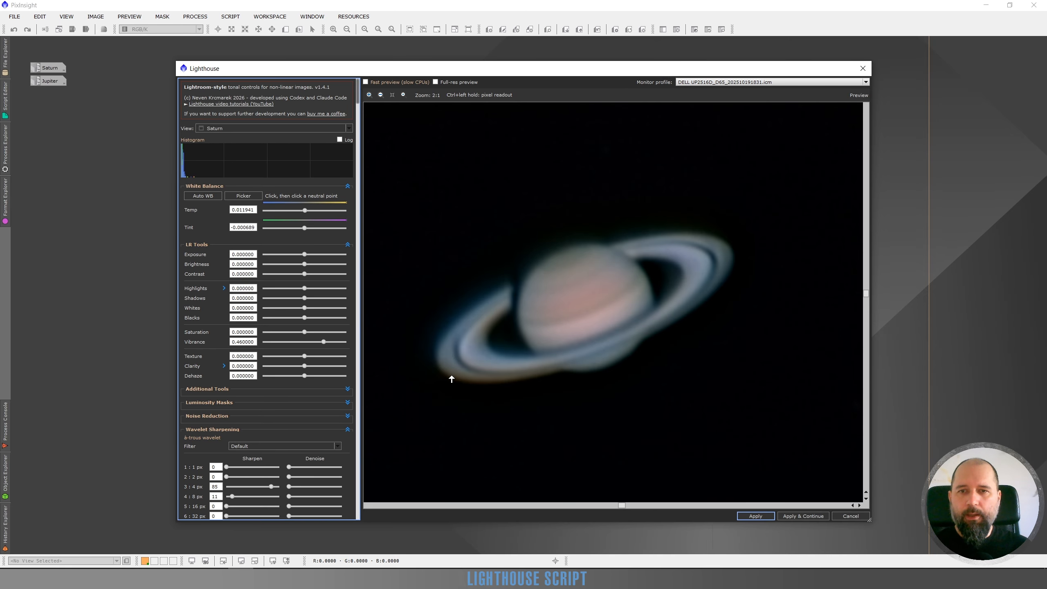
click(332, 342)
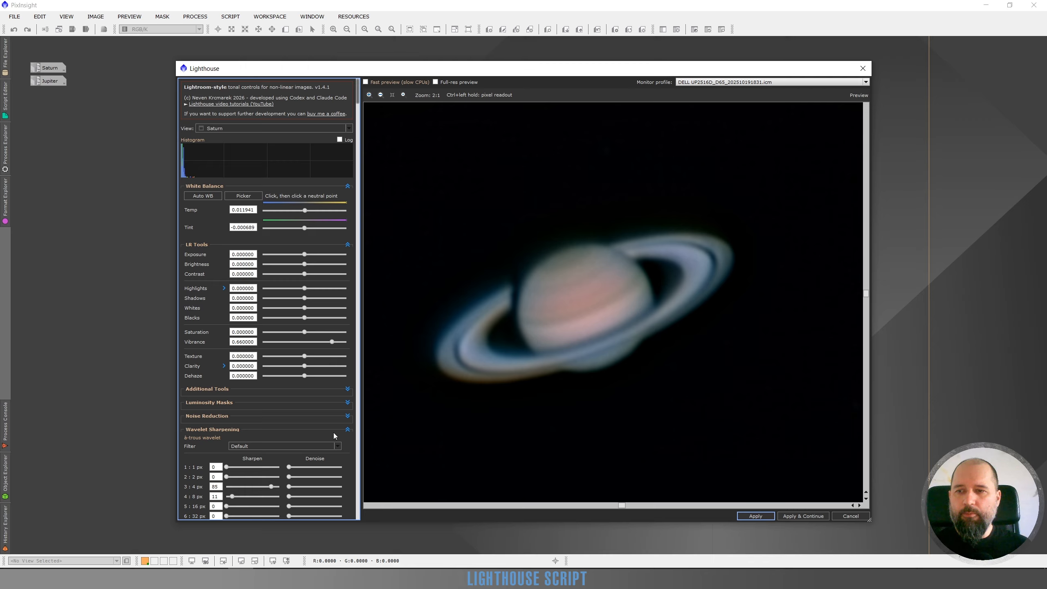
click(234, 477)
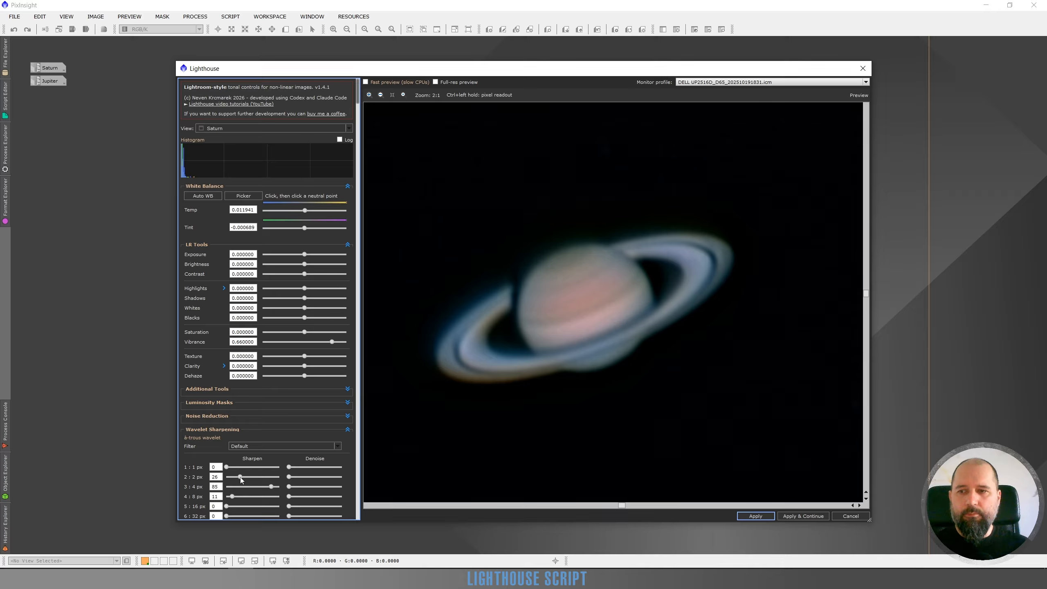
click(240, 477)
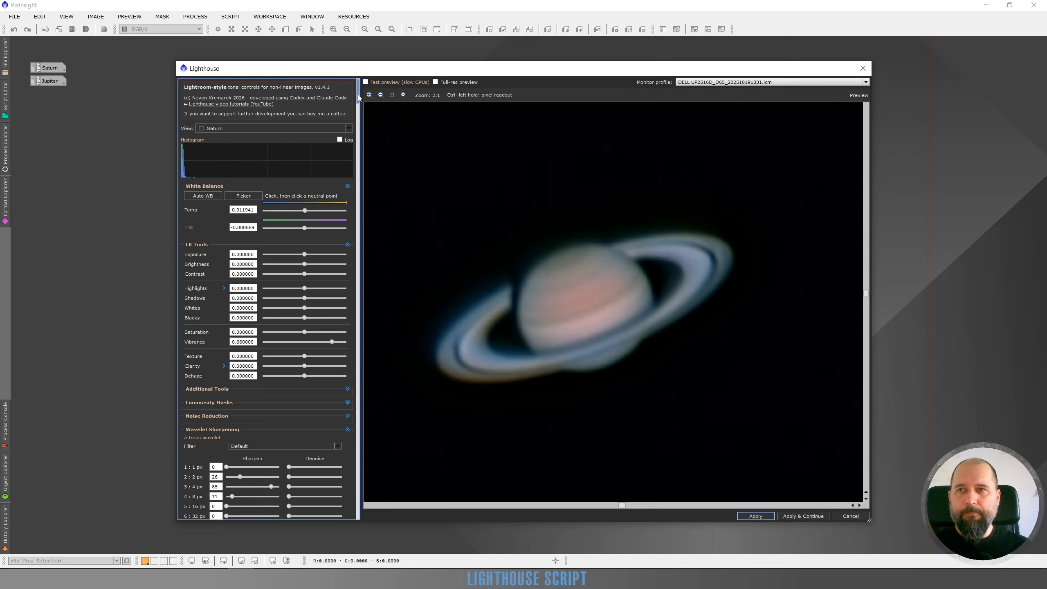
Step: Compare the processed Saturn with the original by switching the preview off and on twice
drag(358, 97, 384, 519)
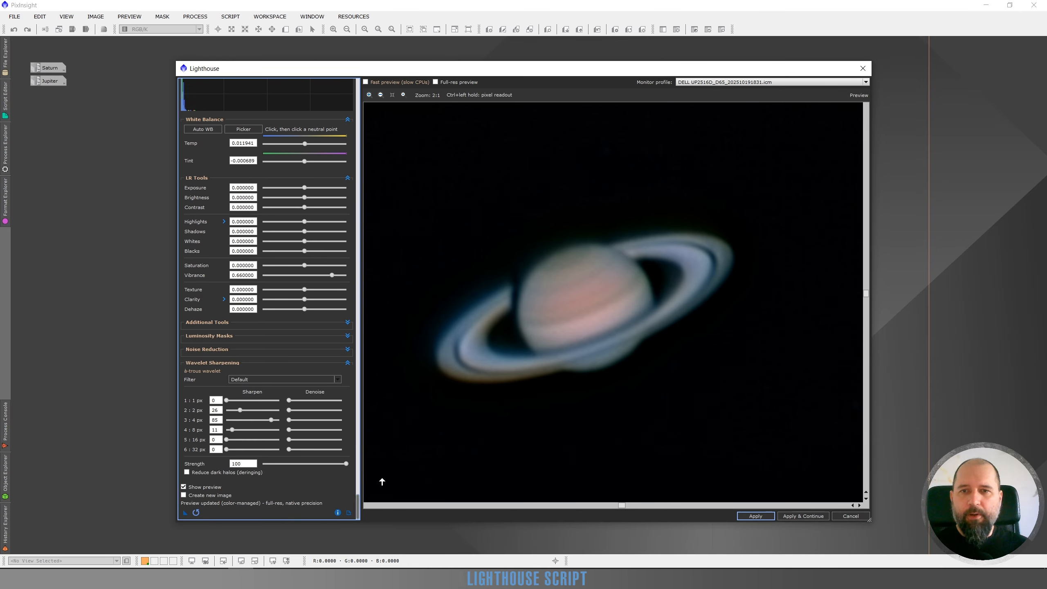
click(184, 487)
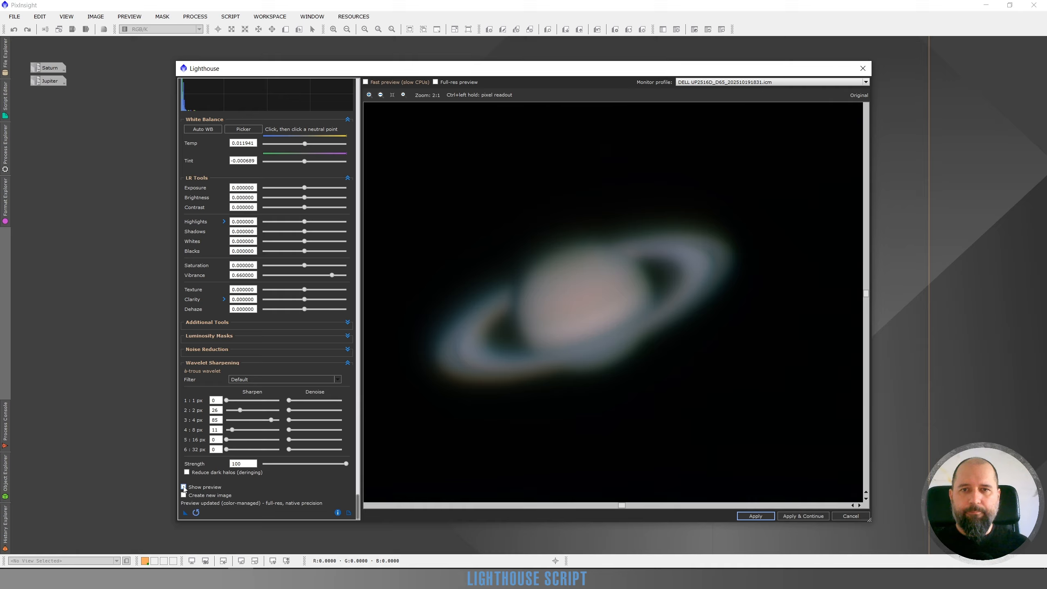
click(184, 488)
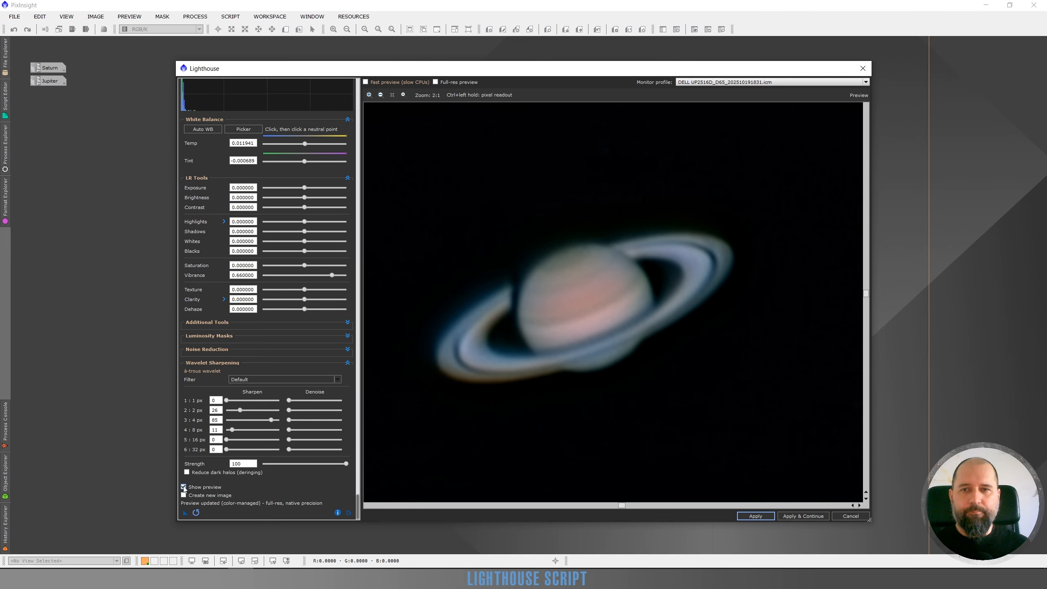
click(184, 487)
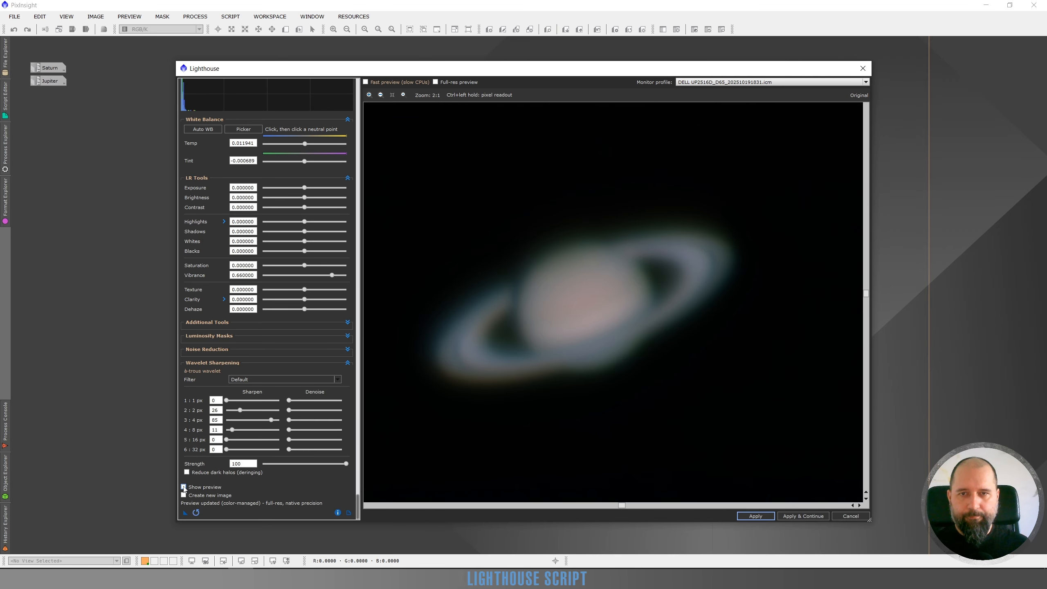
click(184, 487)
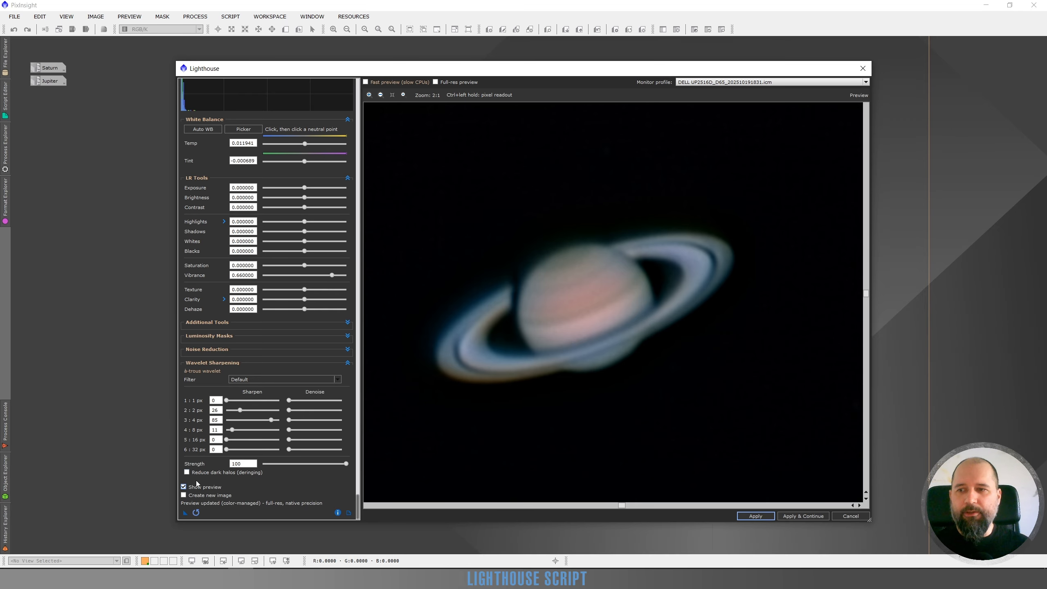
Step: Compare Saturn with the original by toggling the preview, and try wavelet sharpening on the 16 px layer before resetting it to 0
click(184, 487)
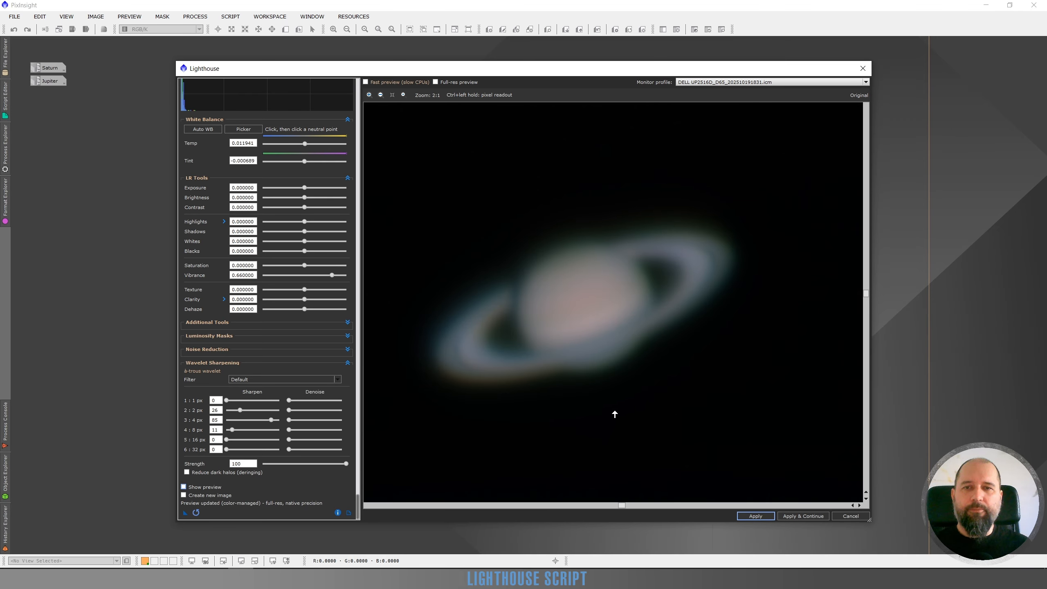
click(184, 487)
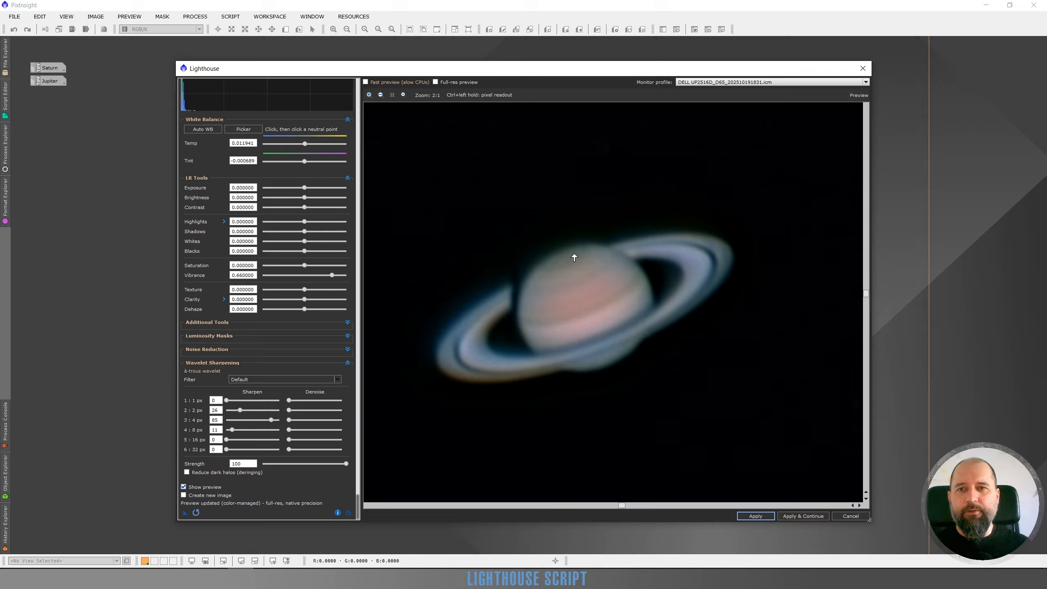
click(239, 440)
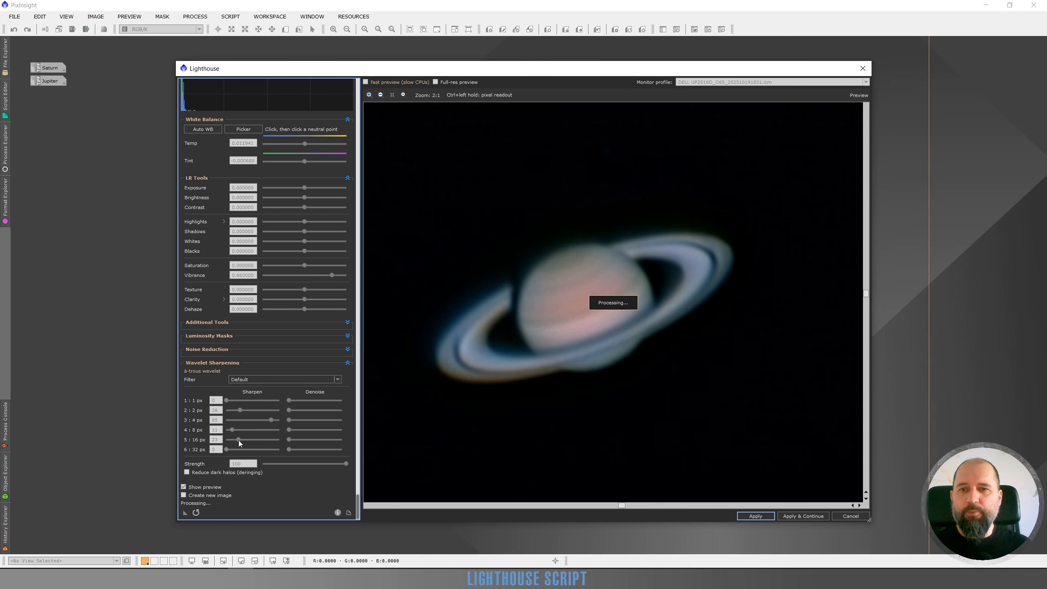
drag(239, 441, 219, 441)
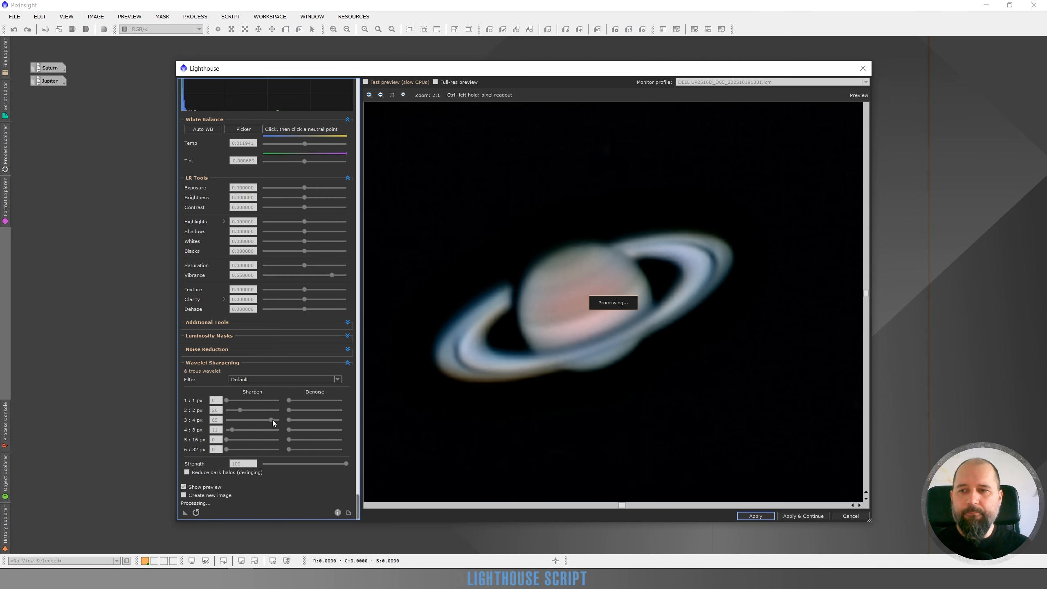
Step: Set the wavelet sharpening to 87 on the 4 px layer and 63 on the 2 px layer
drag(271, 422, 283, 421)
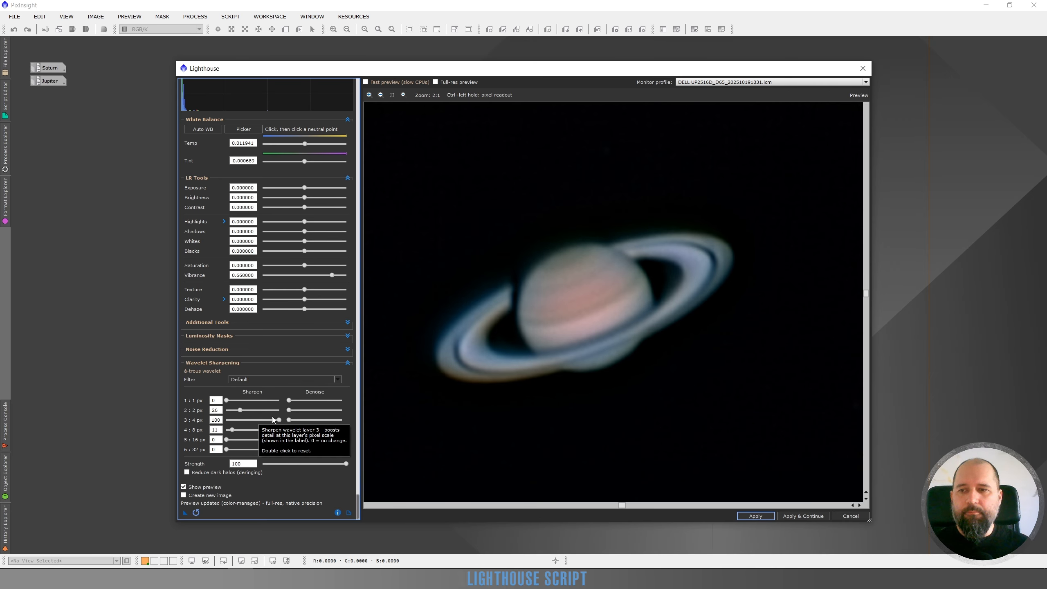
drag(278, 420, 271, 422)
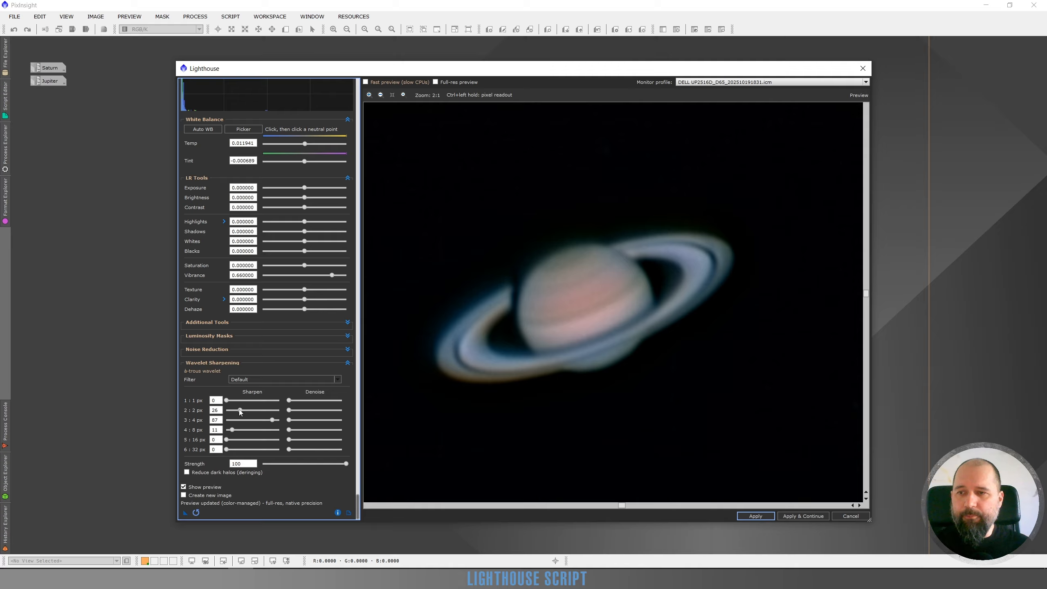
drag(241, 410, 259, 410)
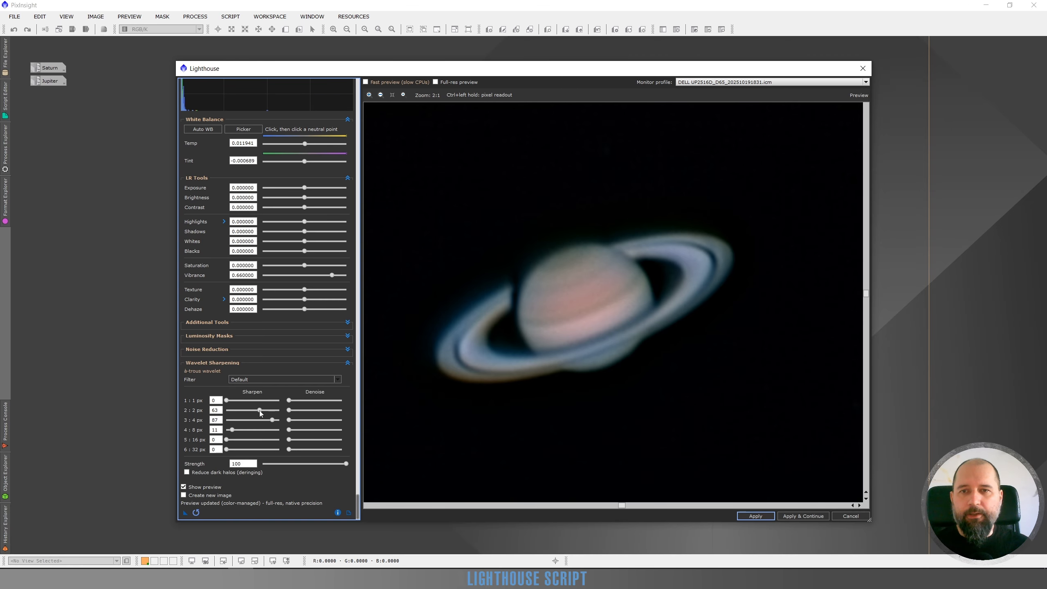
Step: Add a small amount of wavelet denoising to the 2 px layer and check Saturn for noise
scroll(583, 291, up, 2)
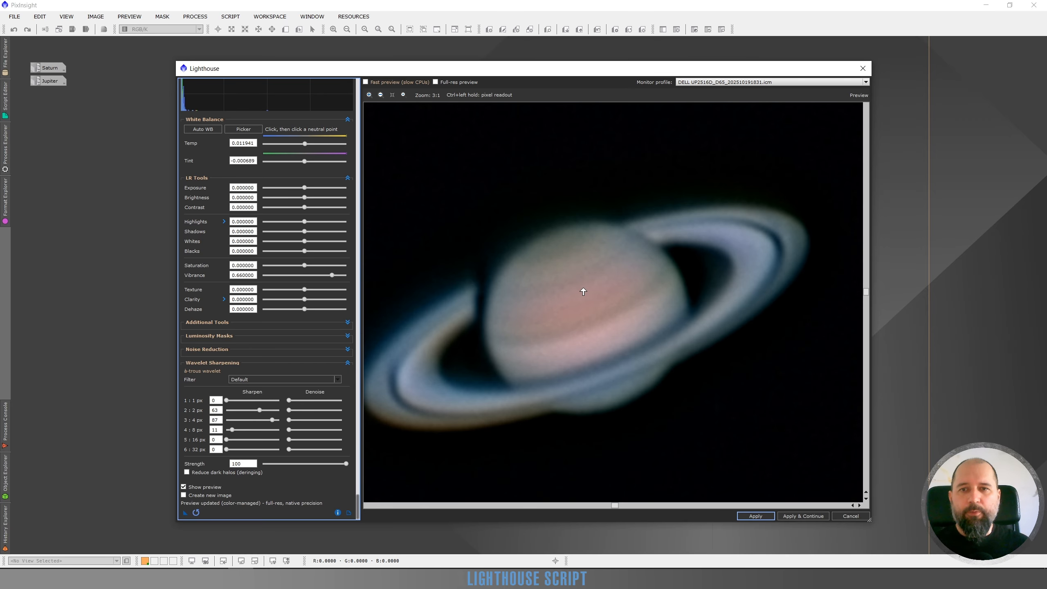
click(298, 411)
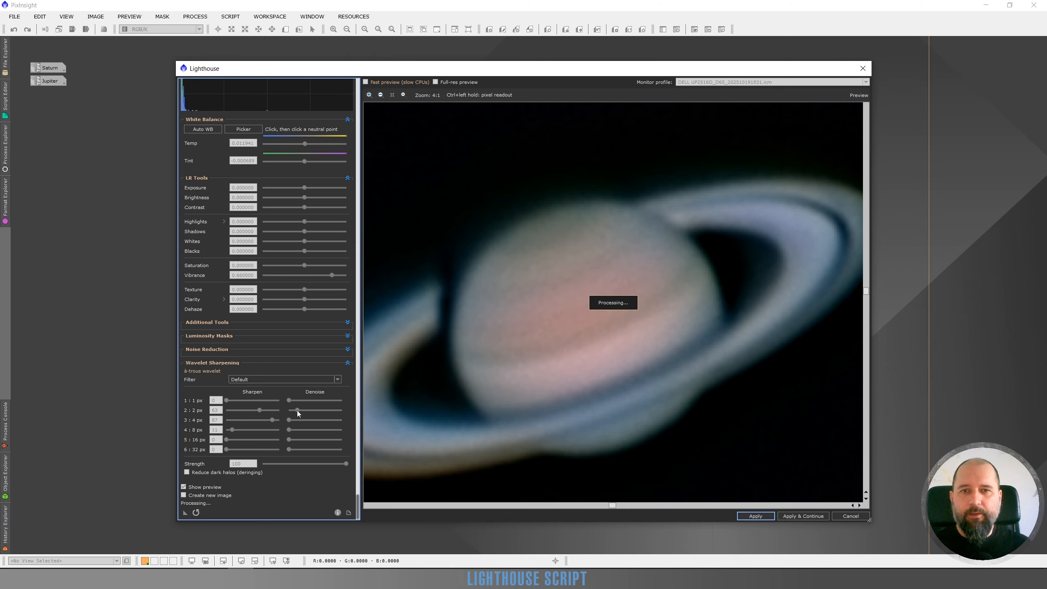
drag(297, 411, 297, 412)
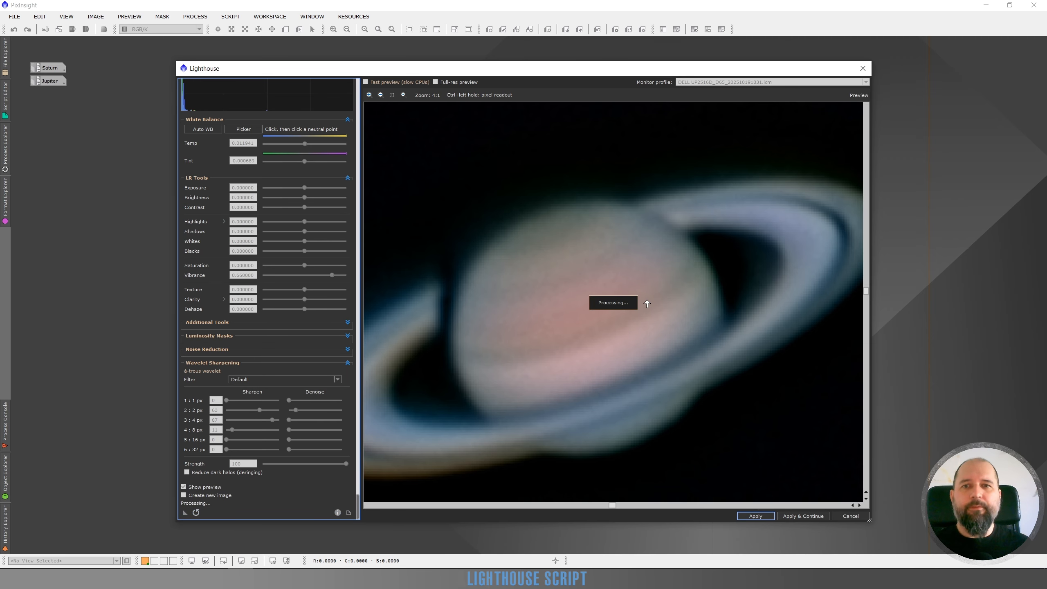
scroll(603, 305, down, 3)
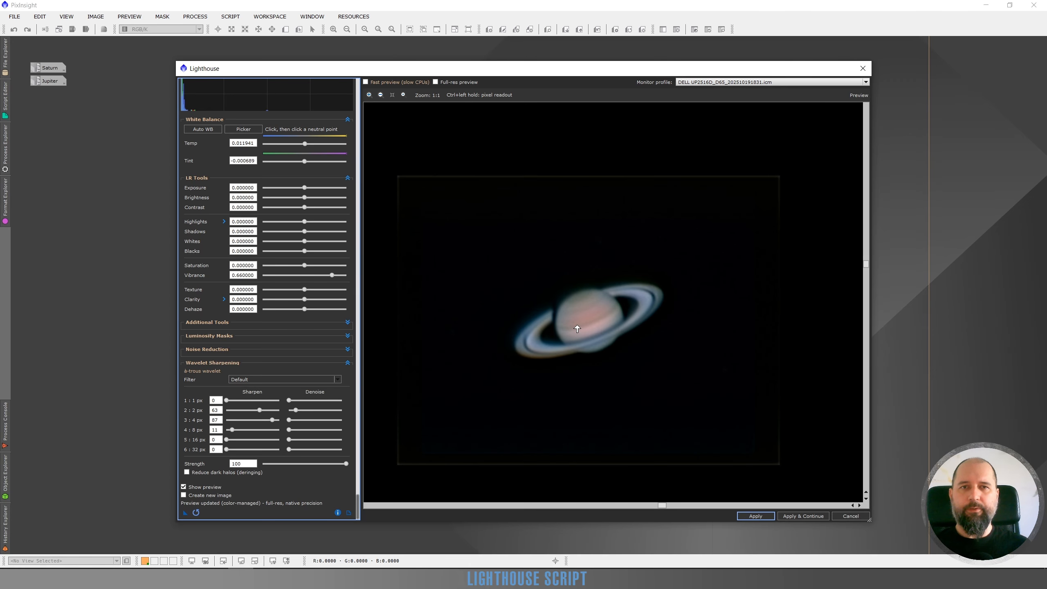
scroll(577, 329, down, 1)
scroll(629, 303, up, 1)
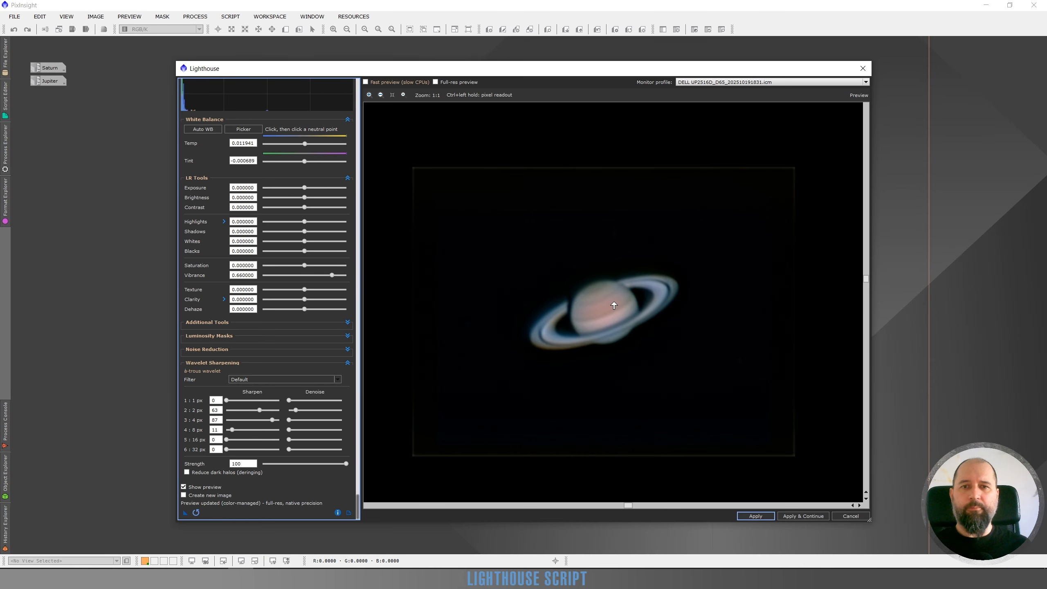
scroll(614, 306, up, 1)
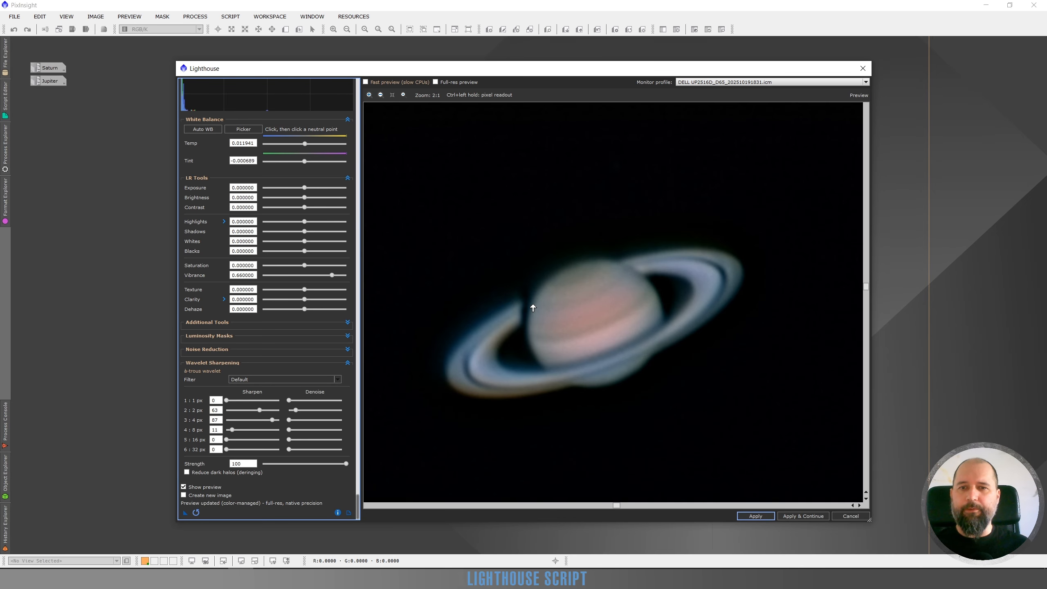
Step: Set the blacks to -0.08 and the whites to 0.28 for the Saturn image
click(301, 252)
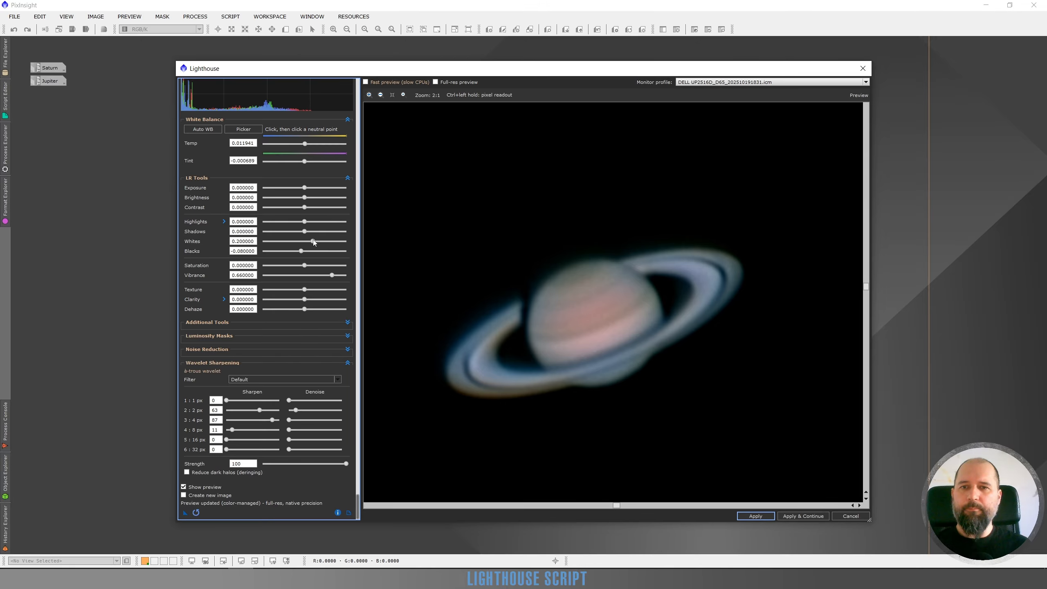
click(312, 241)
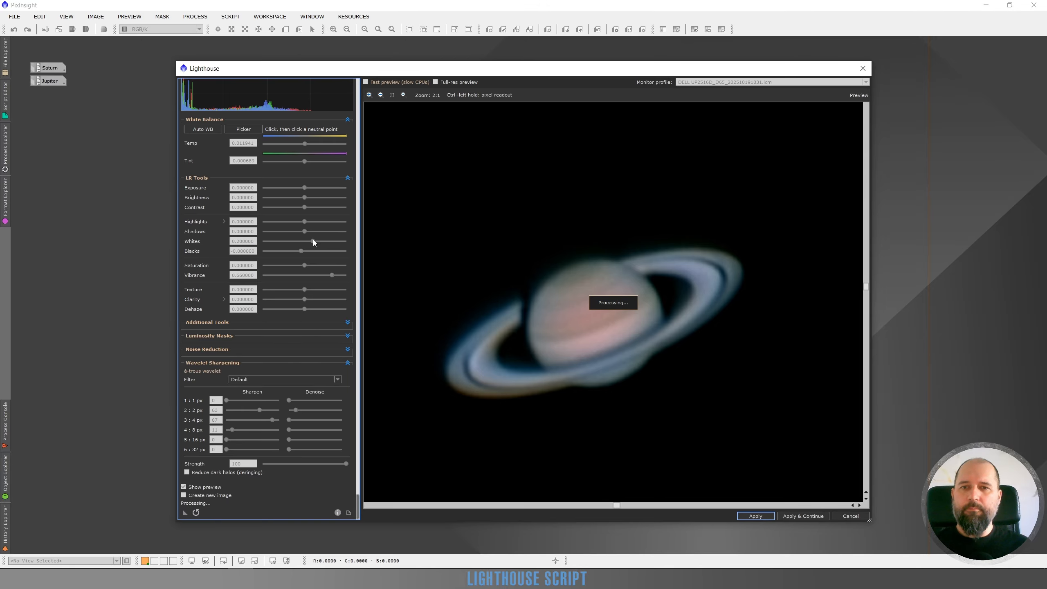
drag(312, 240, 317, 240)
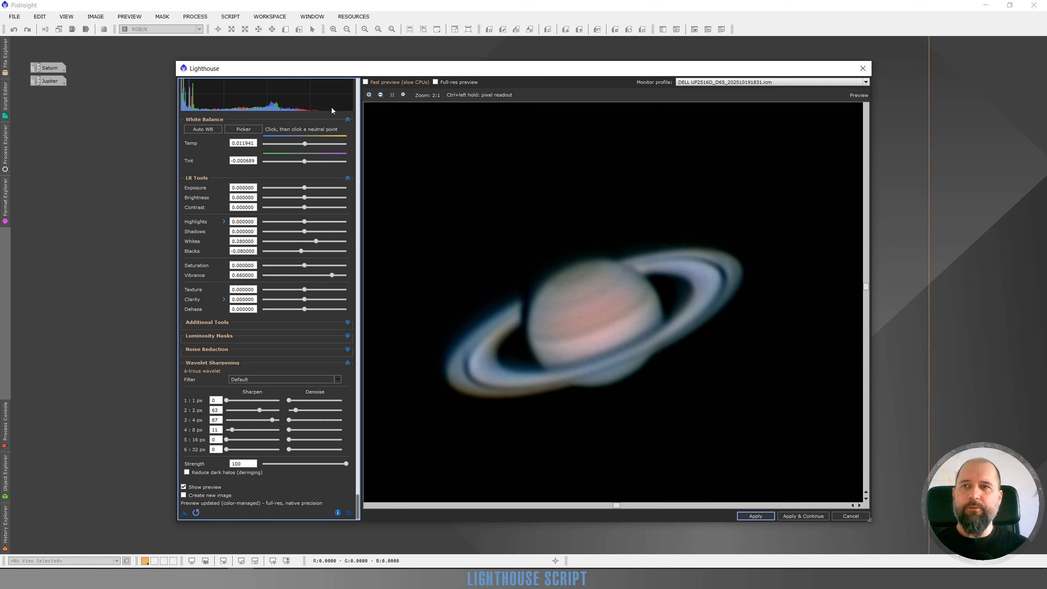
Step: Set Saturn's vibrance to 0.74 after trying a stronger value, and check the colors
click(338, 276)
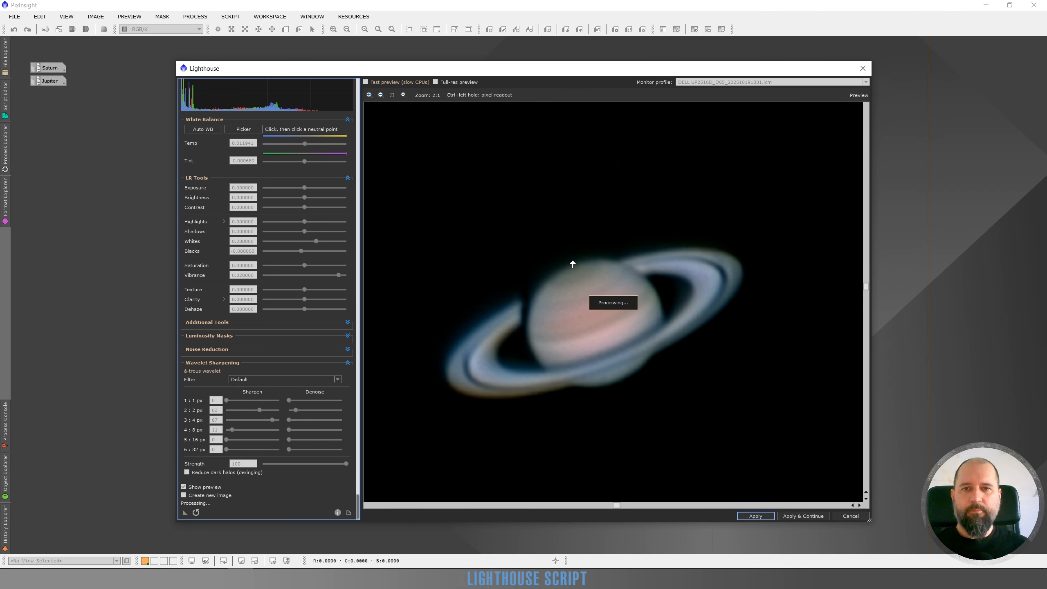
click(335, 275)
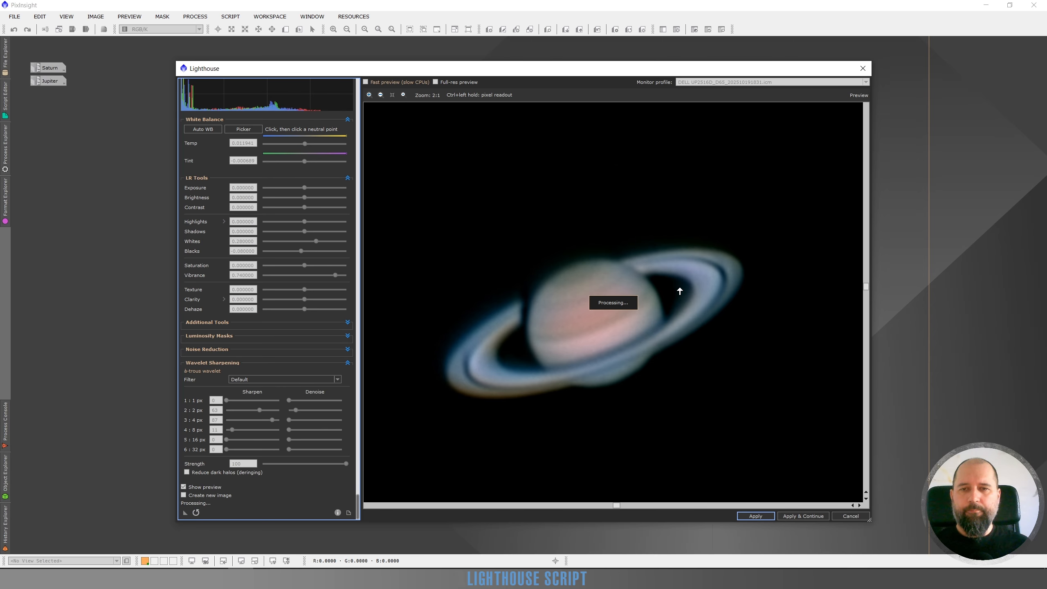
scroll(609, 316, up, 1)
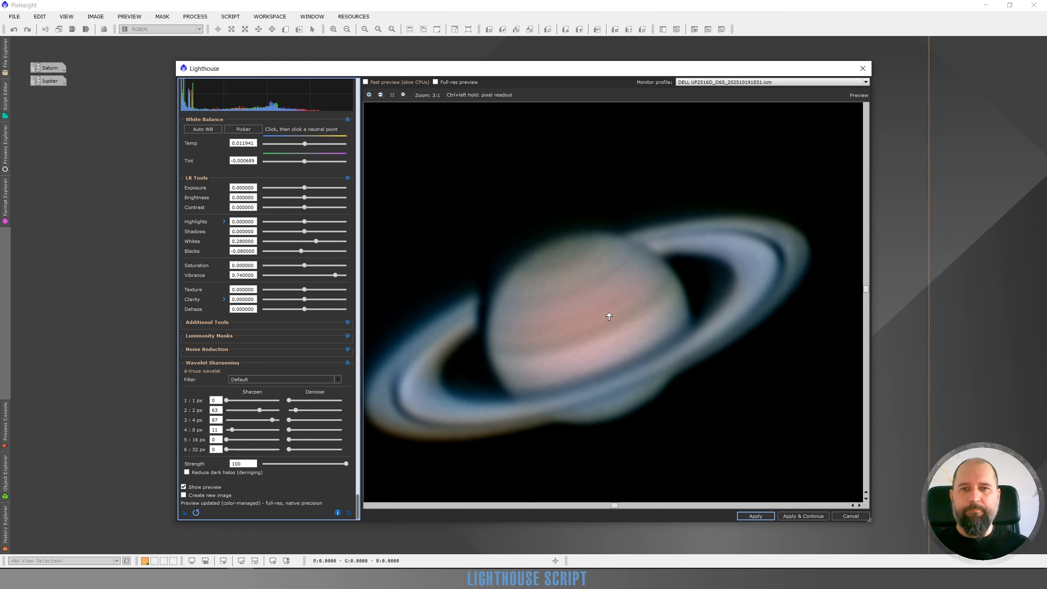
scroll(609, 316, down, 3)
scroll(595, 304, up, 1)
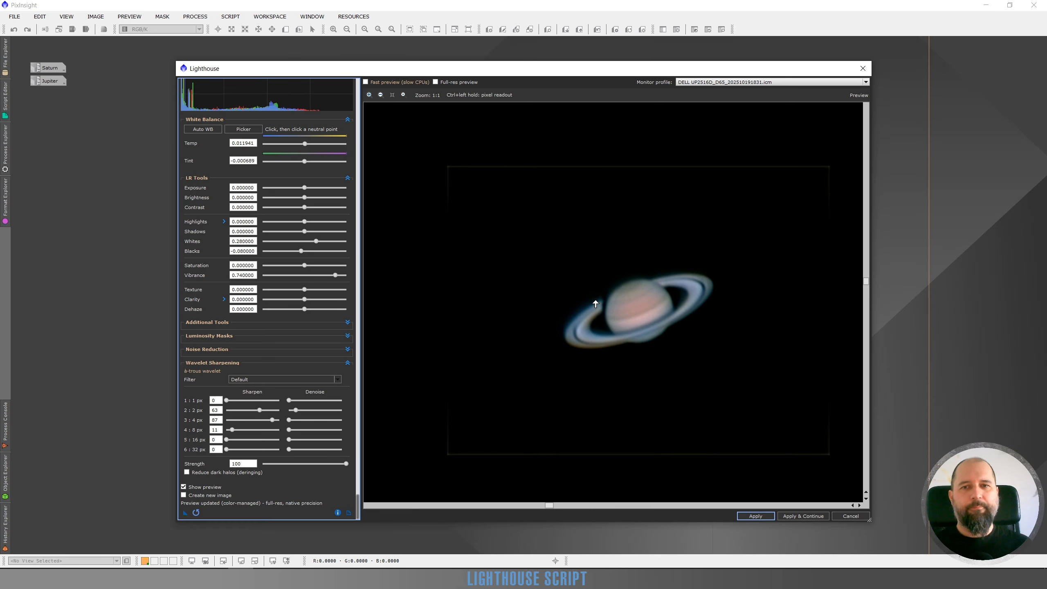
scroll(668, 305, up, 1)
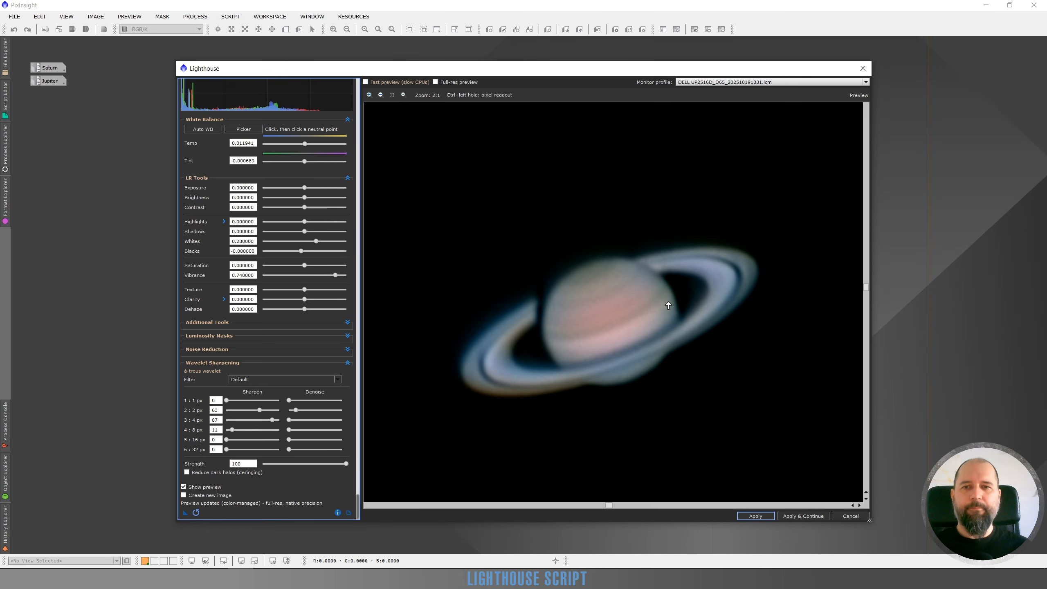
Step: Compare the result with the original once and apply the adjustments to the Saturn image
click(184, 487)
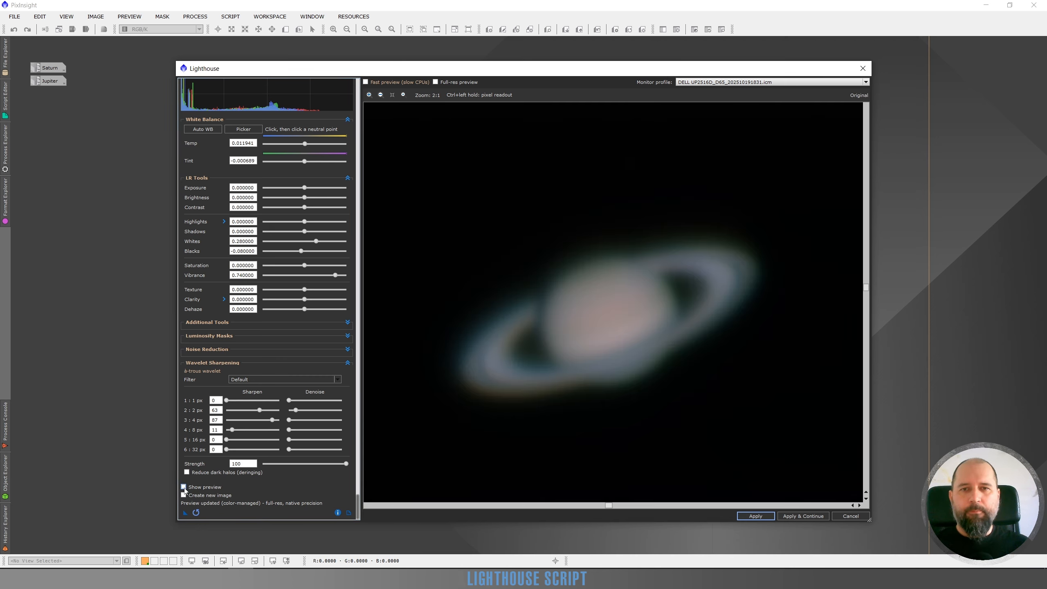
click(184, 488)
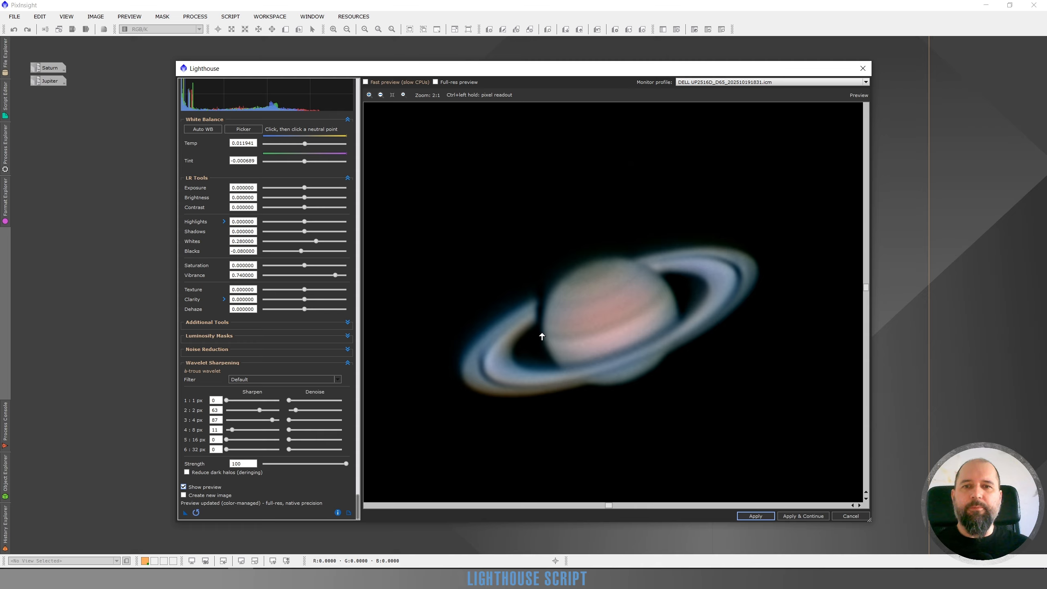
click(754, 516)
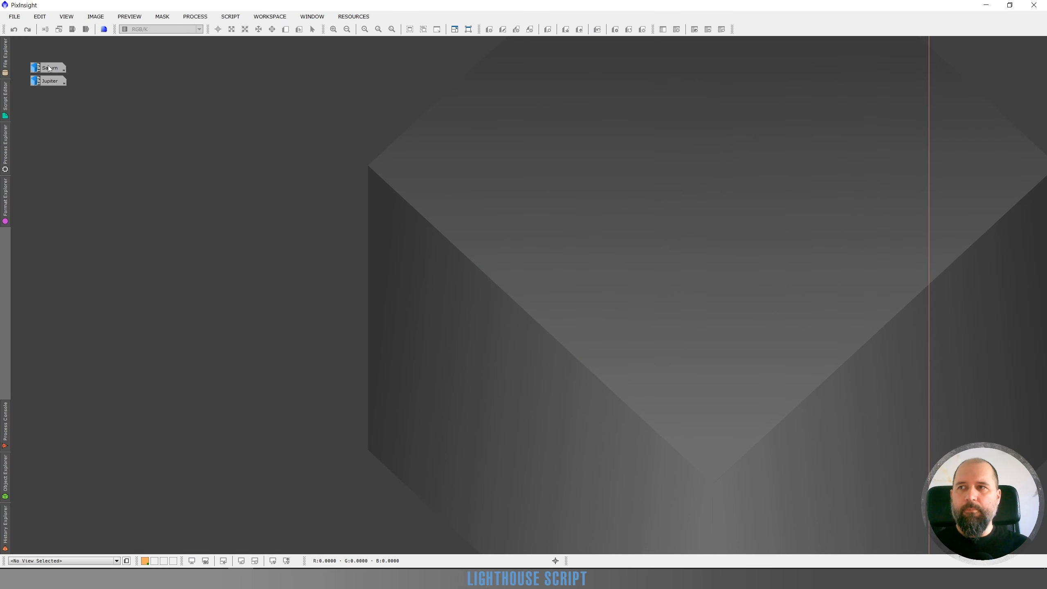
Step: Restore the minimized Saturn image, move it to the middle of the workspace and examine the processed planet at 1:1
double_click(49, 68)
drag(214, 70, 538, 124)
scroll(534, 270, up, 1)
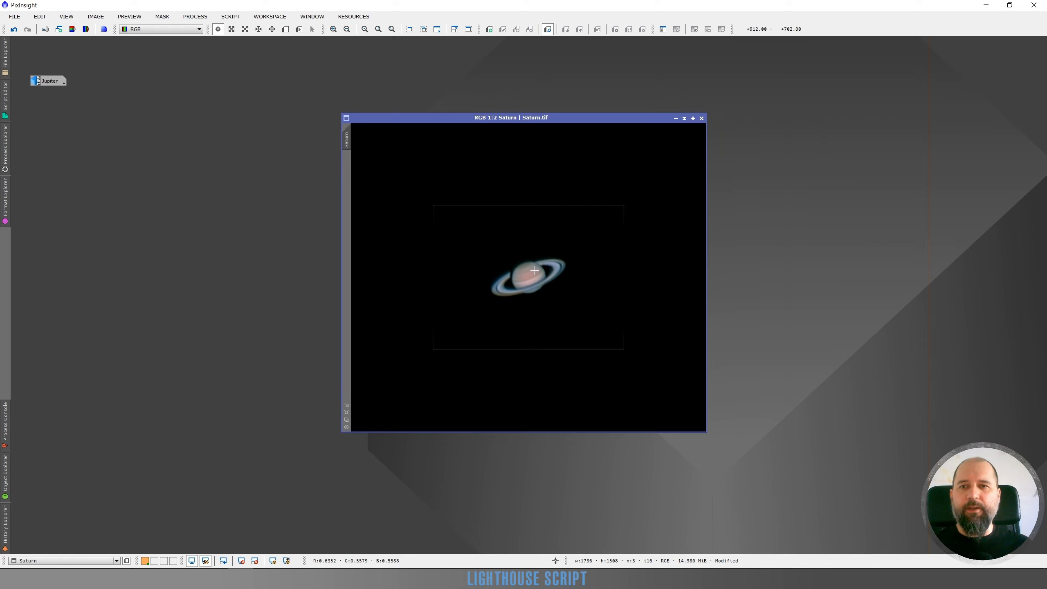
scroll(534, 271, up, 1)
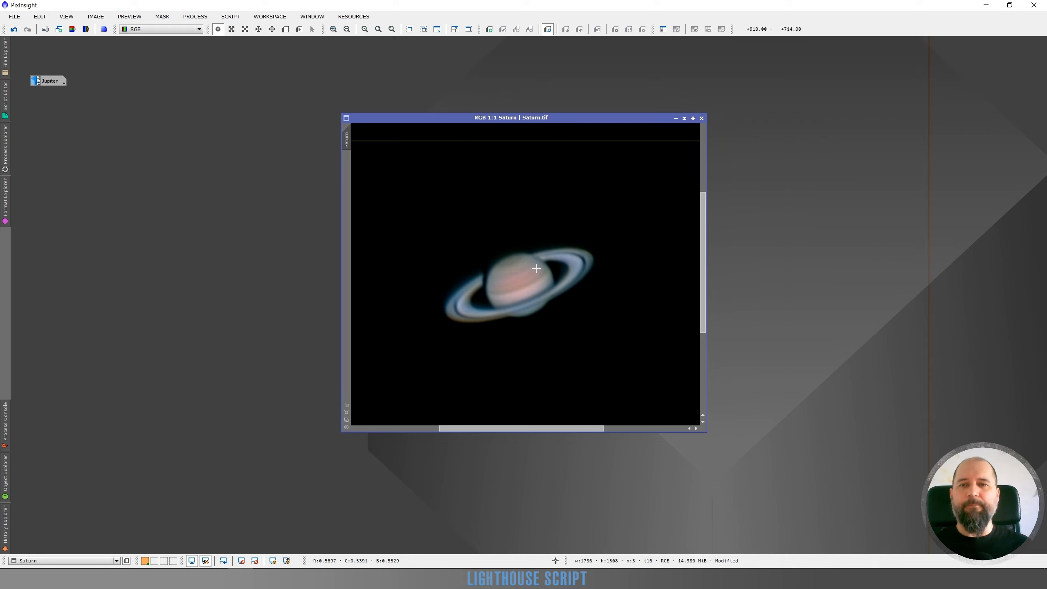
scroll(536, 268, down, 1)
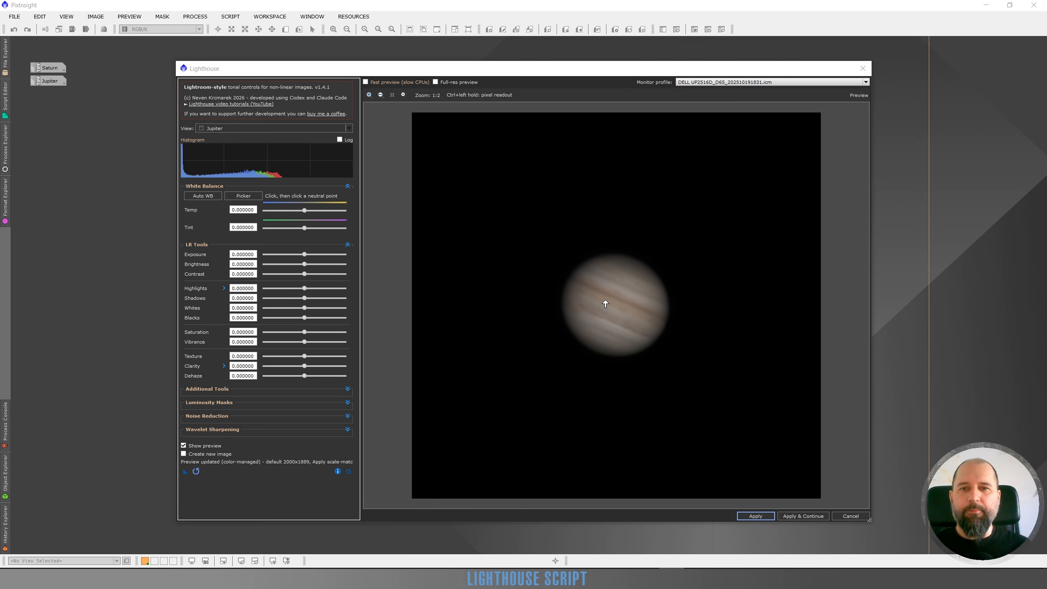
Step: Apply automatic white balance to the Jupiter image, collapse the LR Tools and expand the Wavelet Sharpening controls
scroll(604, 305, up, 1)
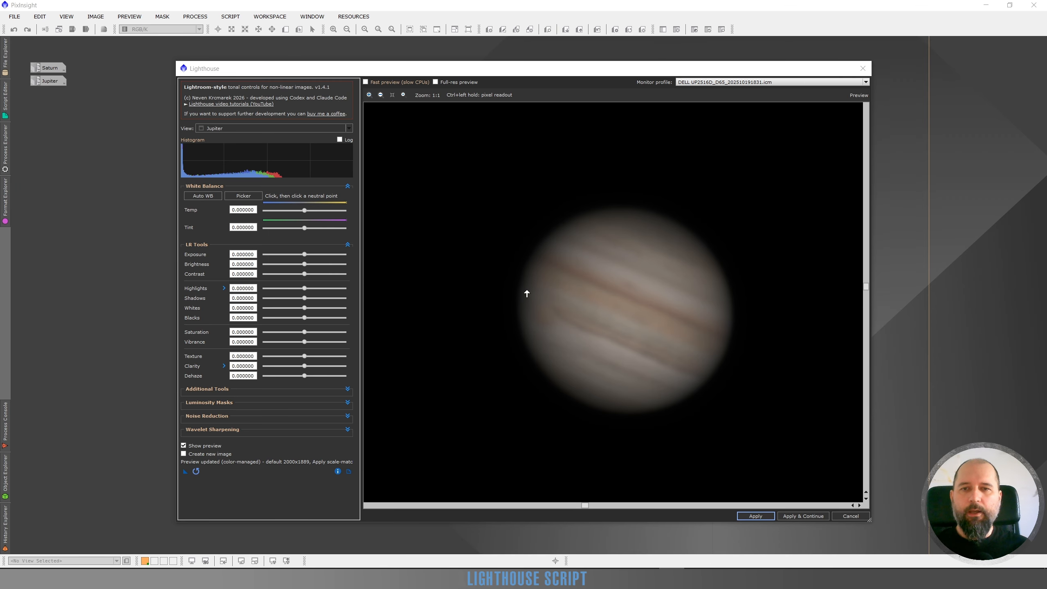
click(199, 197)
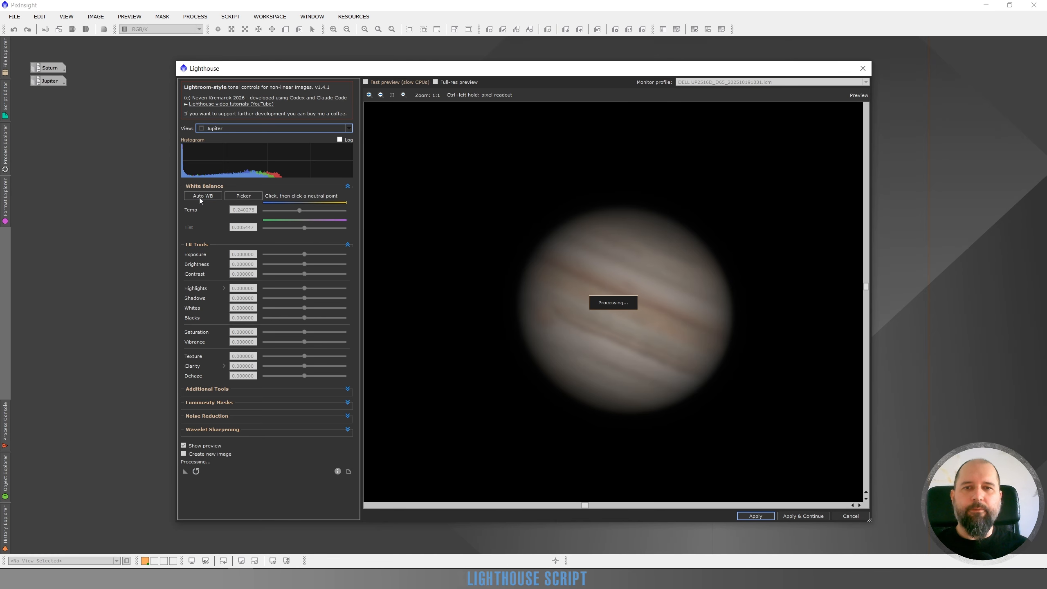
click(348, 245)
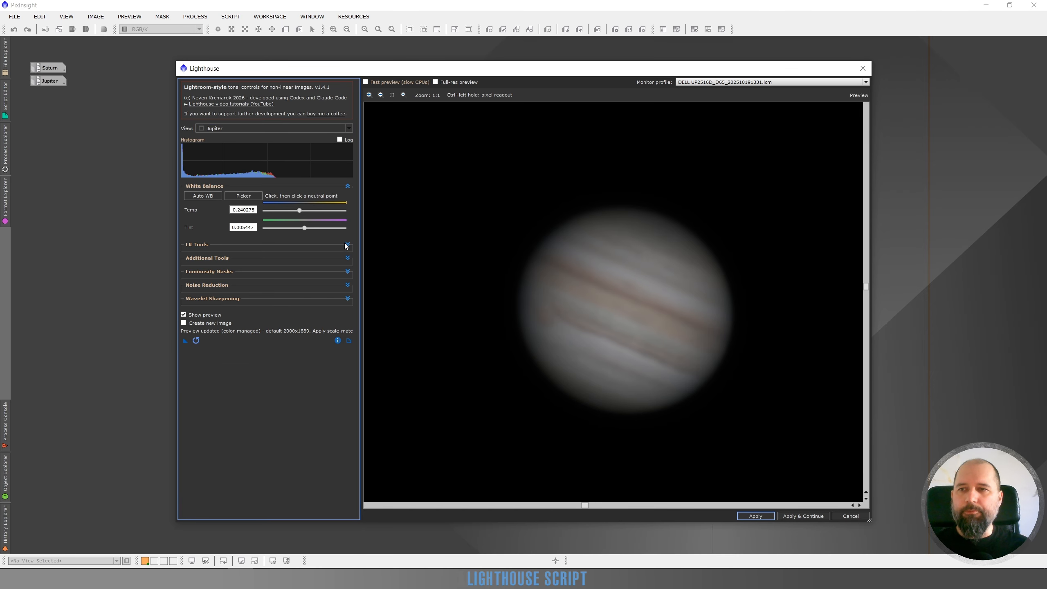
click(348, 299)
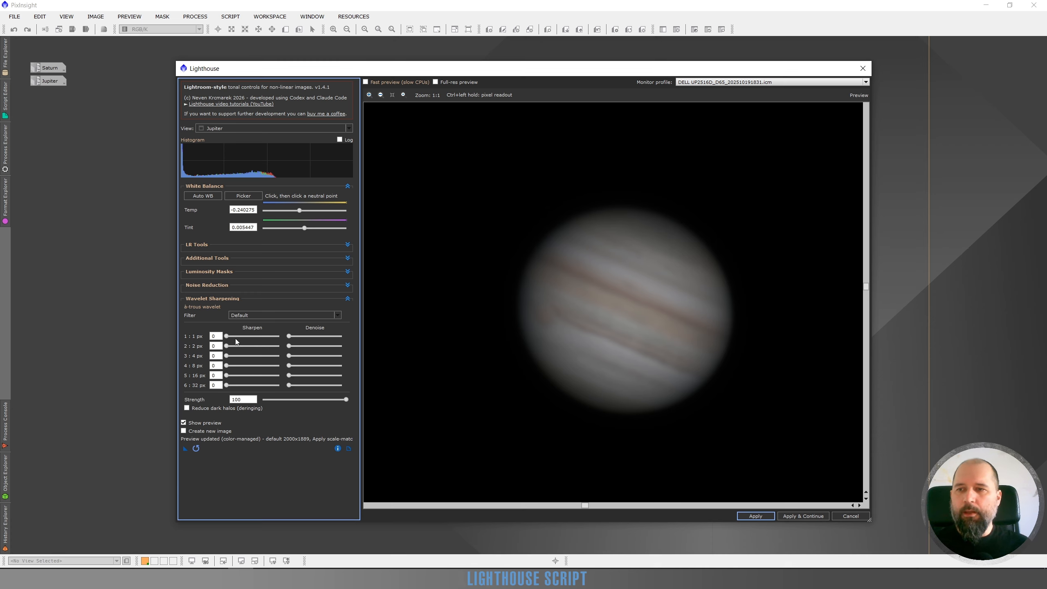
Step: Try wavelet sharpening of 26 on Jupiter's 1 px layer, reset it to 0, and set the 2 px layer to 31
drag(237, 337, 240, 337)
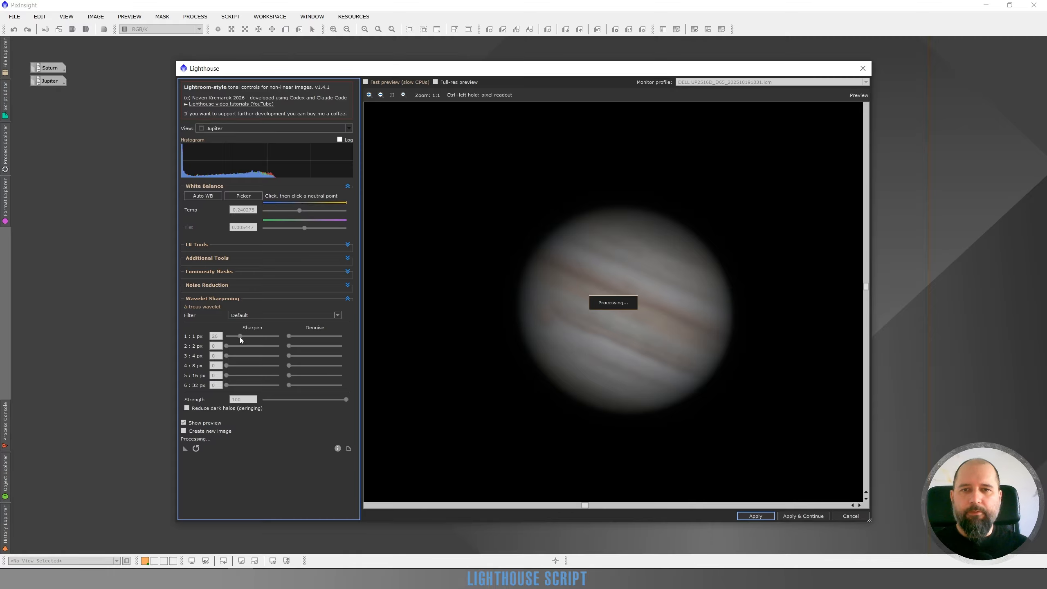
scroll(605, 317, up, 1)
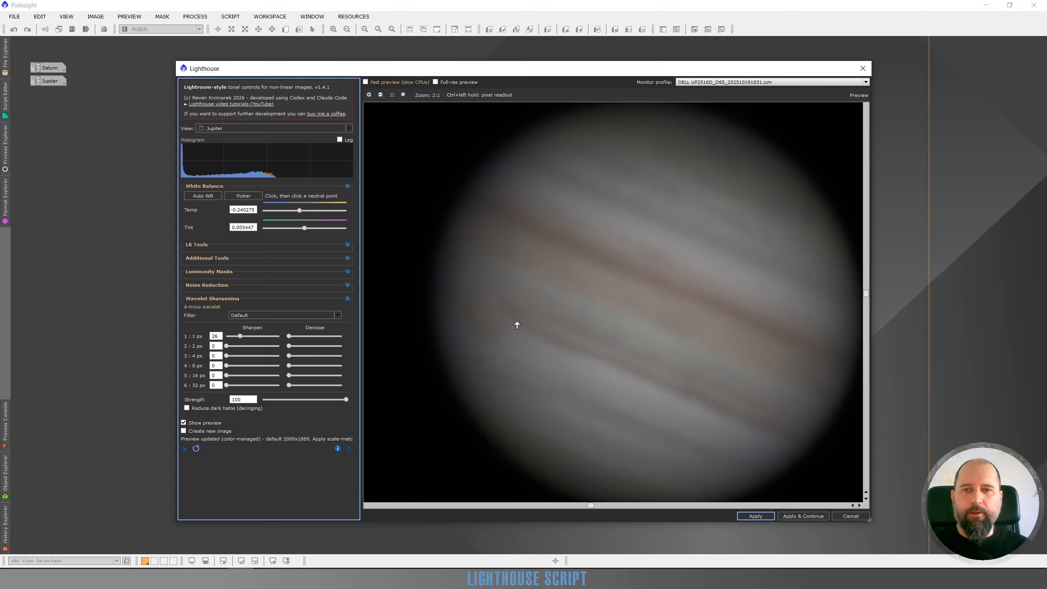
drag(241, 336, 226, 348)
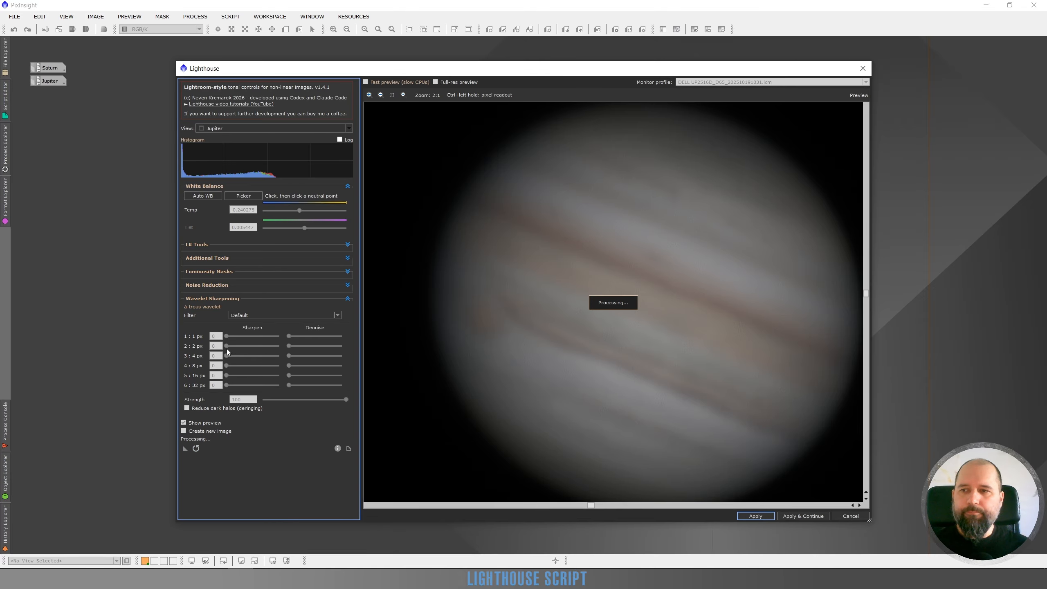
click(243, 346)
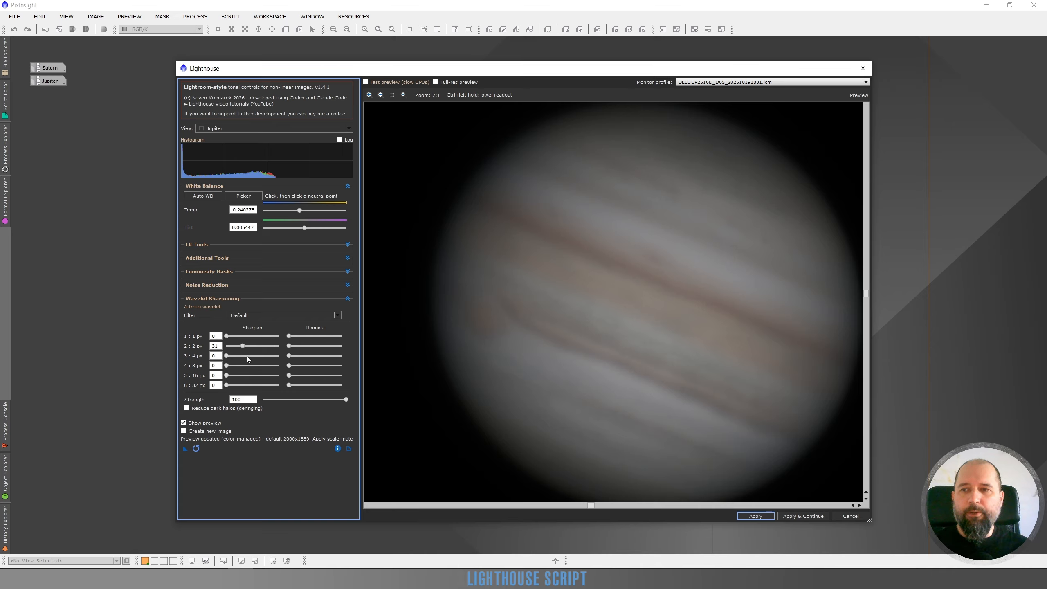
Step: Set the wavelet sharpening of Jupiter's 4 px layer to 60
click(247, 355)
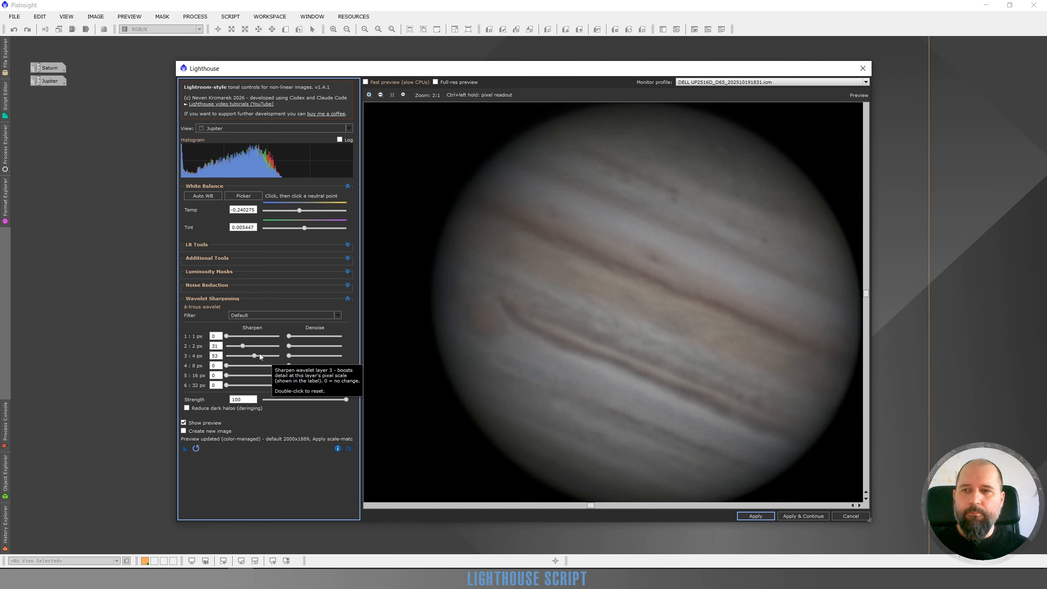
click(259, 354)
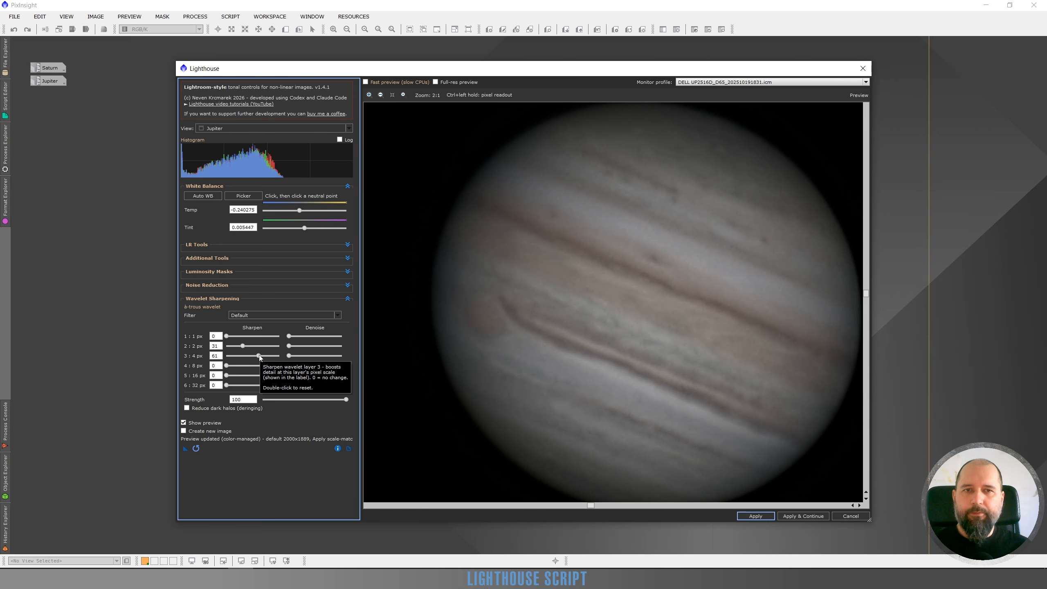
drag(260, 357, 258, 358)
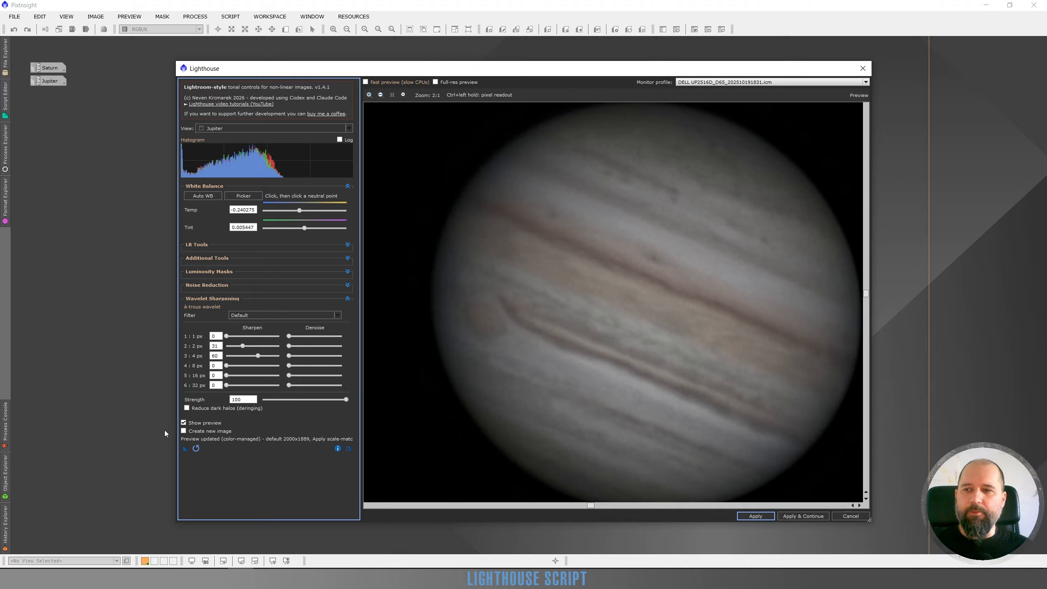
Step: In the LR Tools, set Jupiter's vibrance to 0.74, blacks to -0.10 and whites to 0.48, and collapse the section again
click(347, 245)
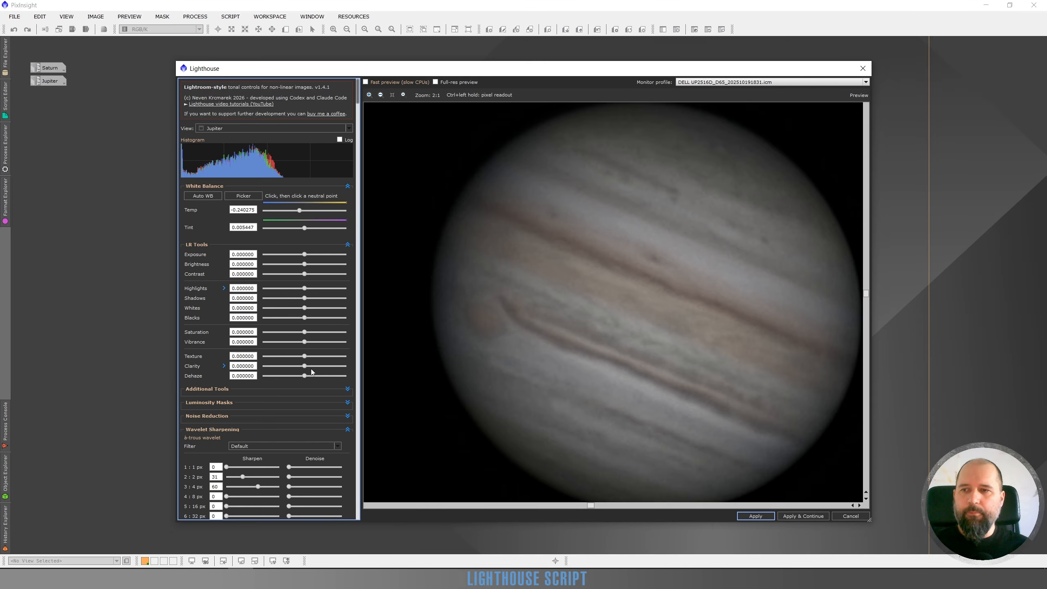
click(335, 342)
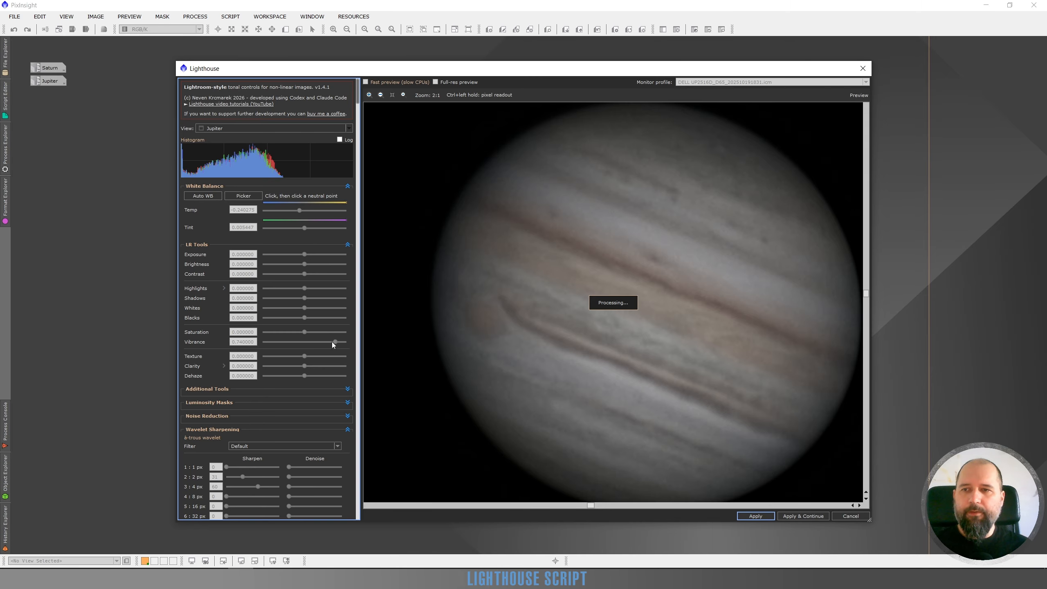
click(300, 317)
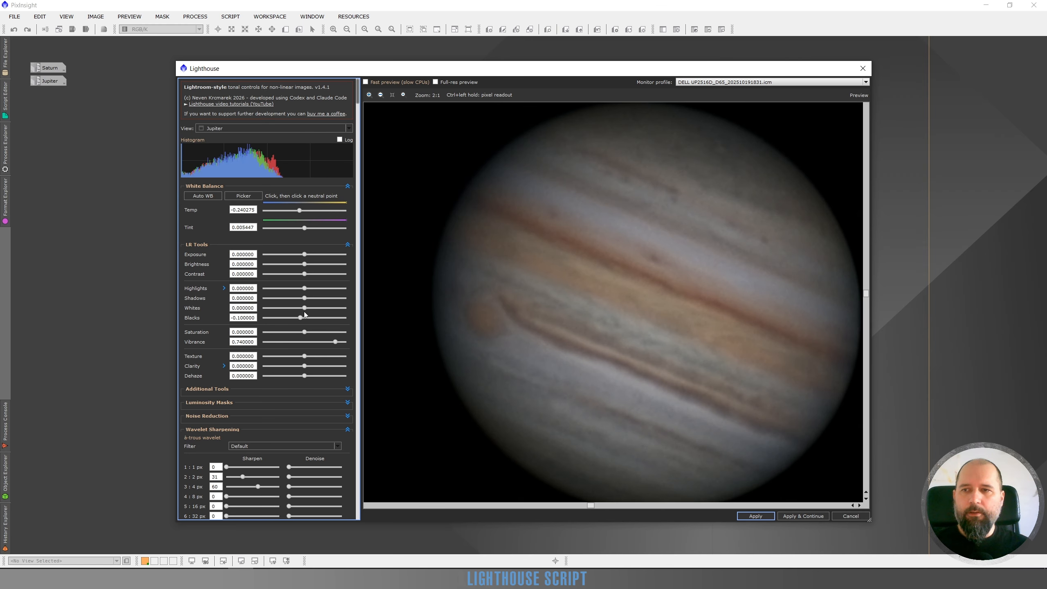
drag(305, 308, 321, 308)
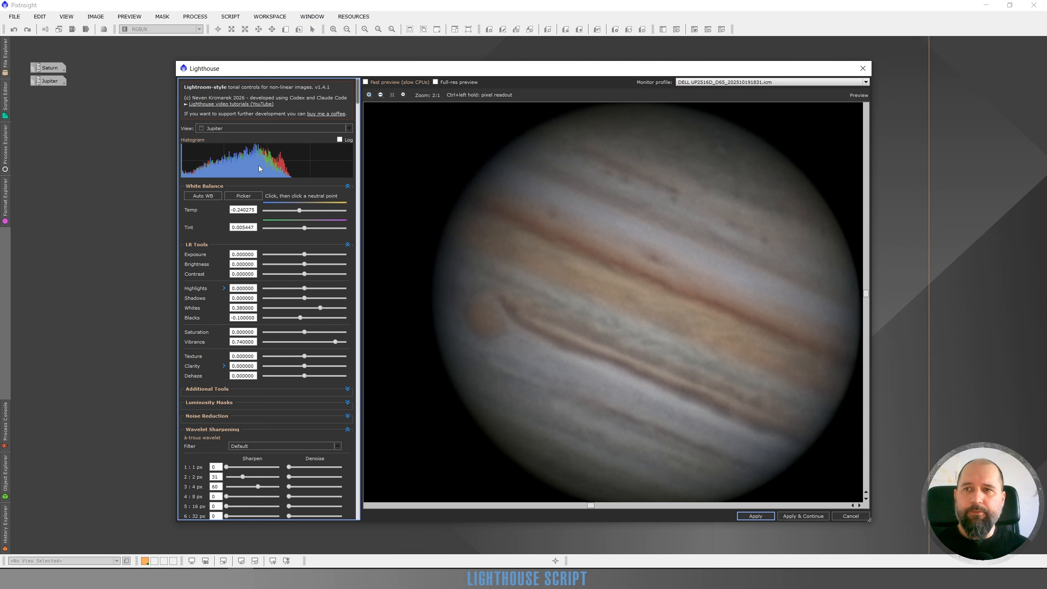
drag(322, 308, 325, 308)
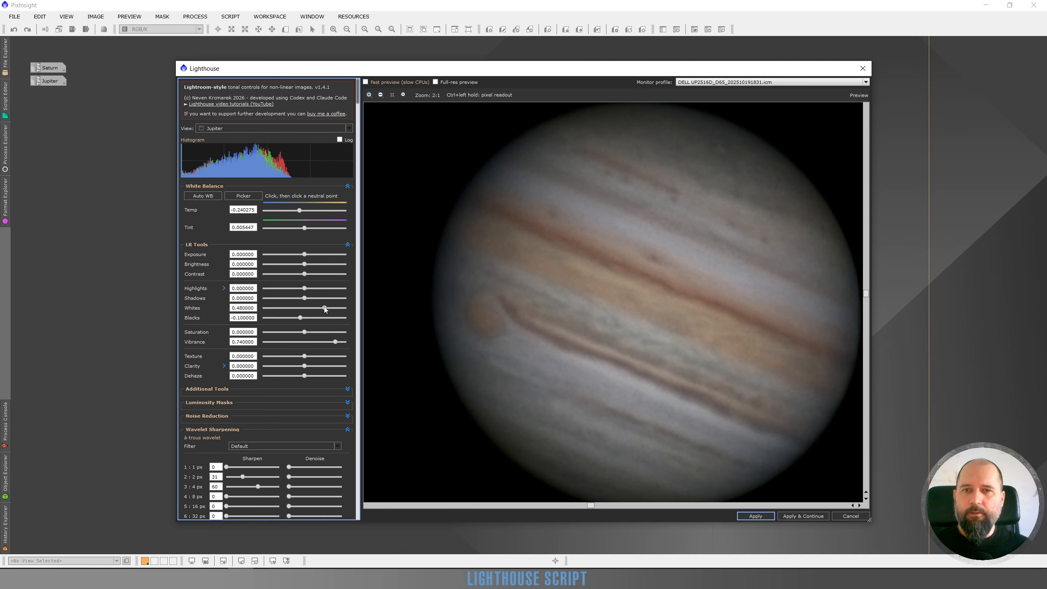
click(347, 244)
Step: Set wavelet sharpening to 46 with slight denoising on Jupiter's 2 px layer, and sharpening to 72 on the 4 px layer
scroll(680, 363, down, 2)
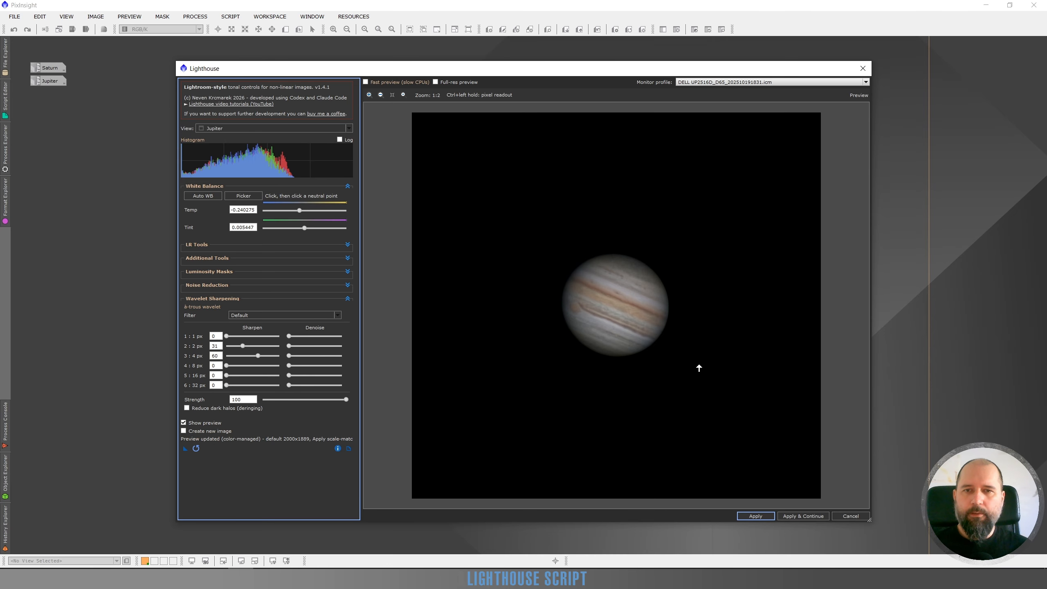
scroll(622, 301, up, 1)
scroll(615, 289, up, 1)
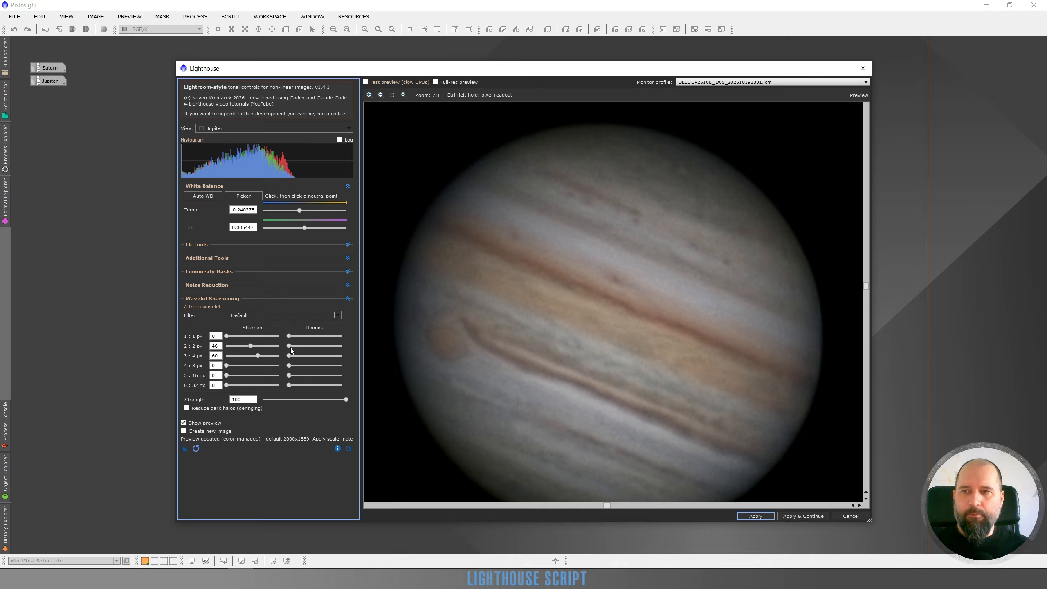
drag(291, 351, 295, 350)
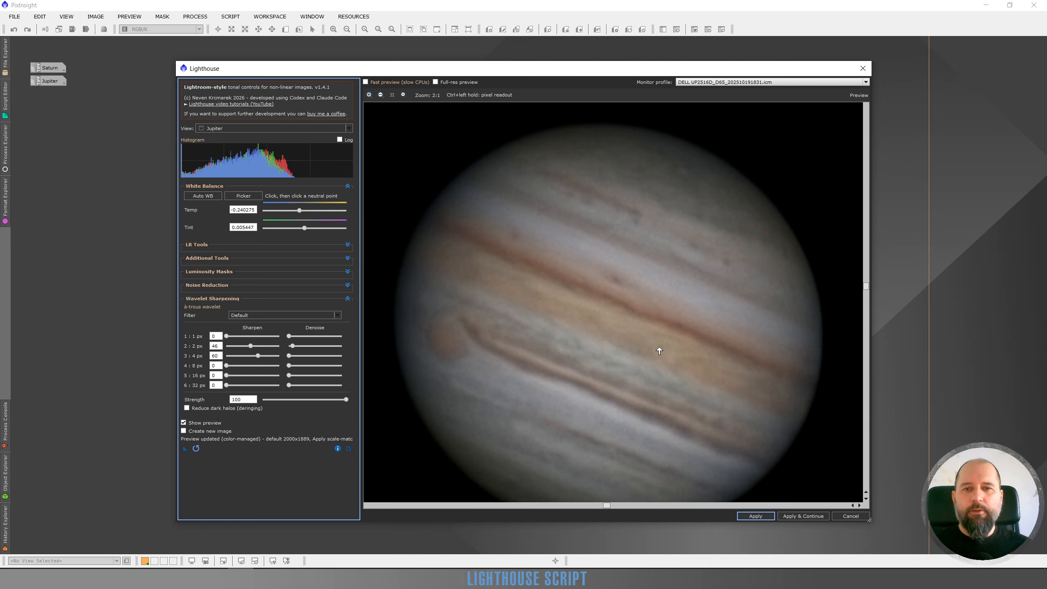
scroll(656, 330, down, 2)
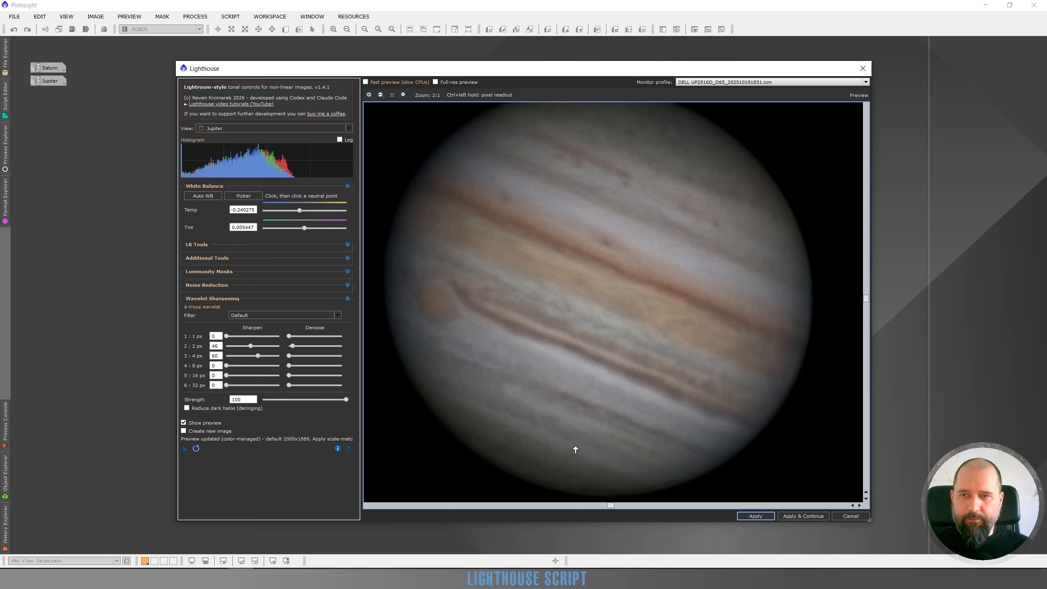
drag(629, 308, 628, 336)
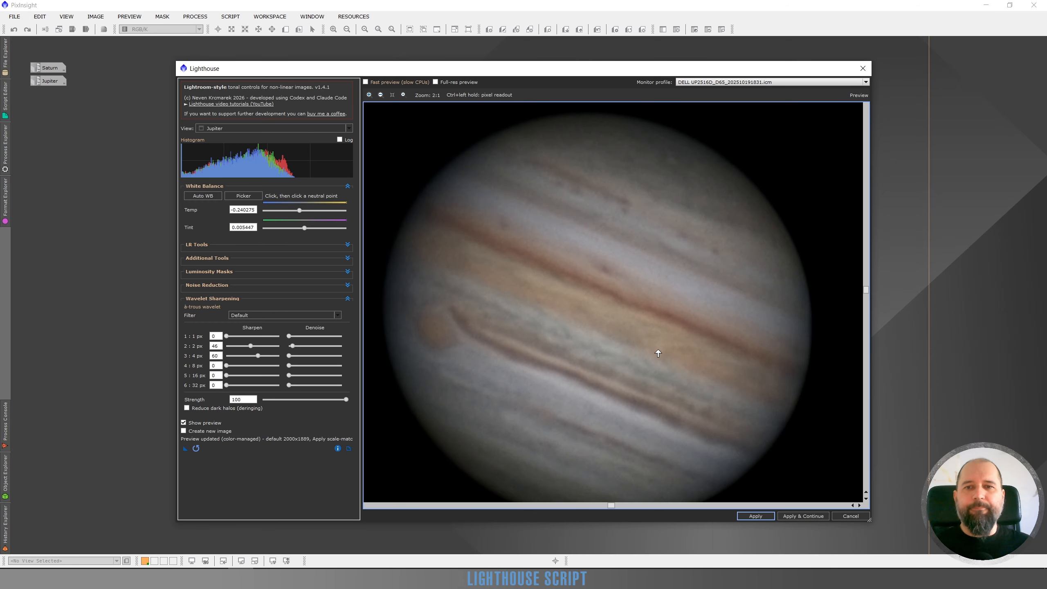
click(265, 357)
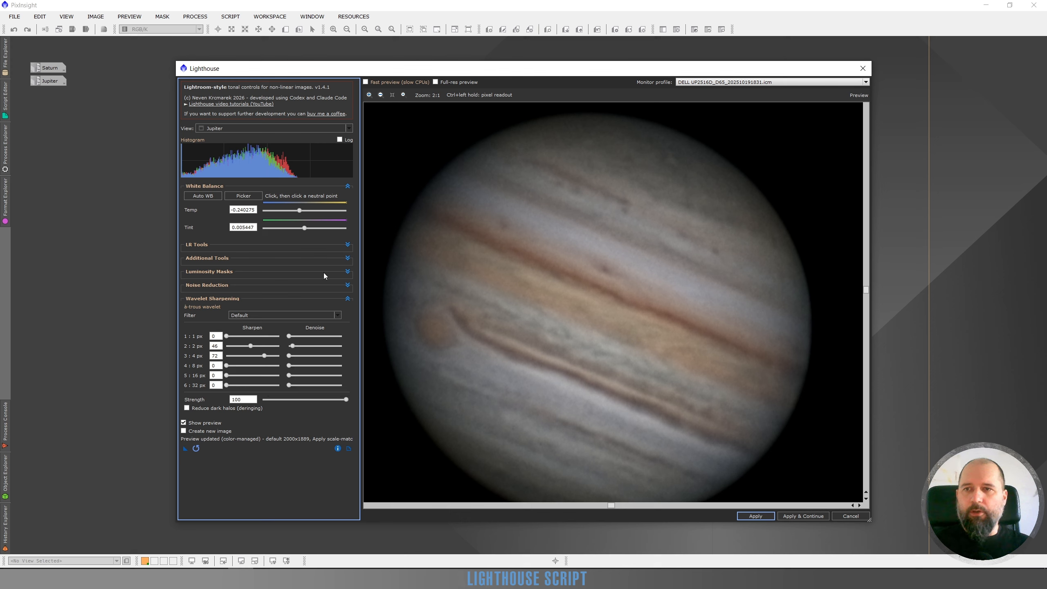
Step: Set Jupiter's saturation to 0.24 in the LR Tools and collapse the section again
click(347, 244)
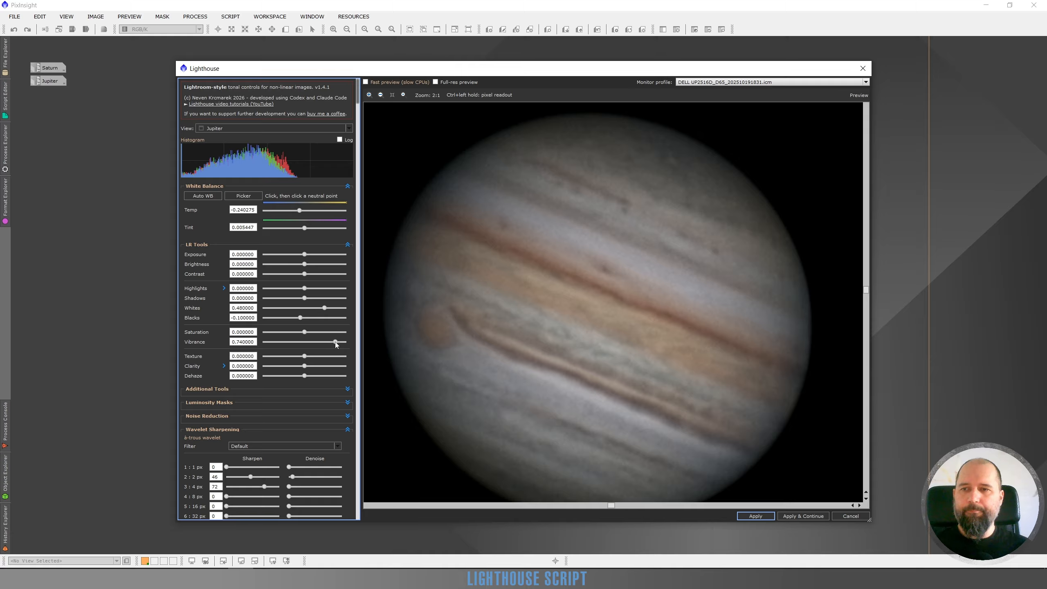
click(313, 332)
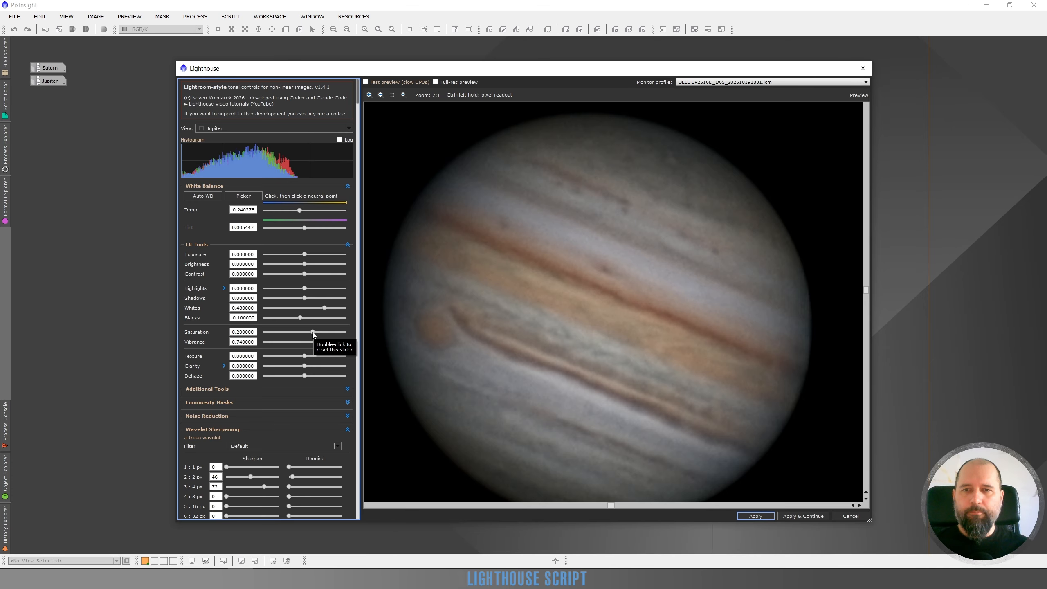
drag(313, 335, 317, 335)
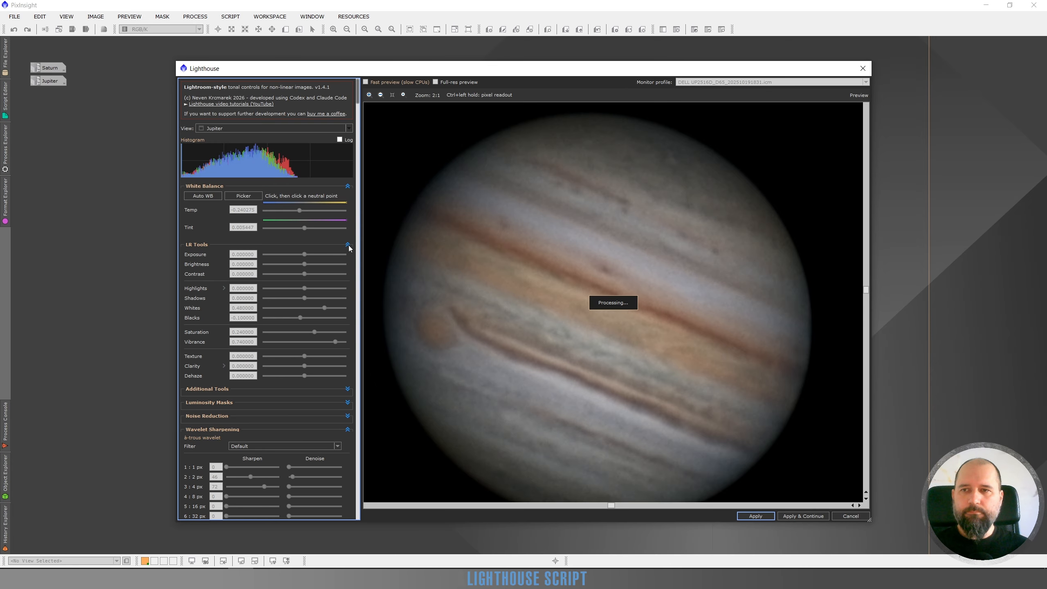
click(347, 244)
Step: Center Jupiter in the preview at 1:1 and compare the processed result with the original
scroll(603, 367, down, 1)
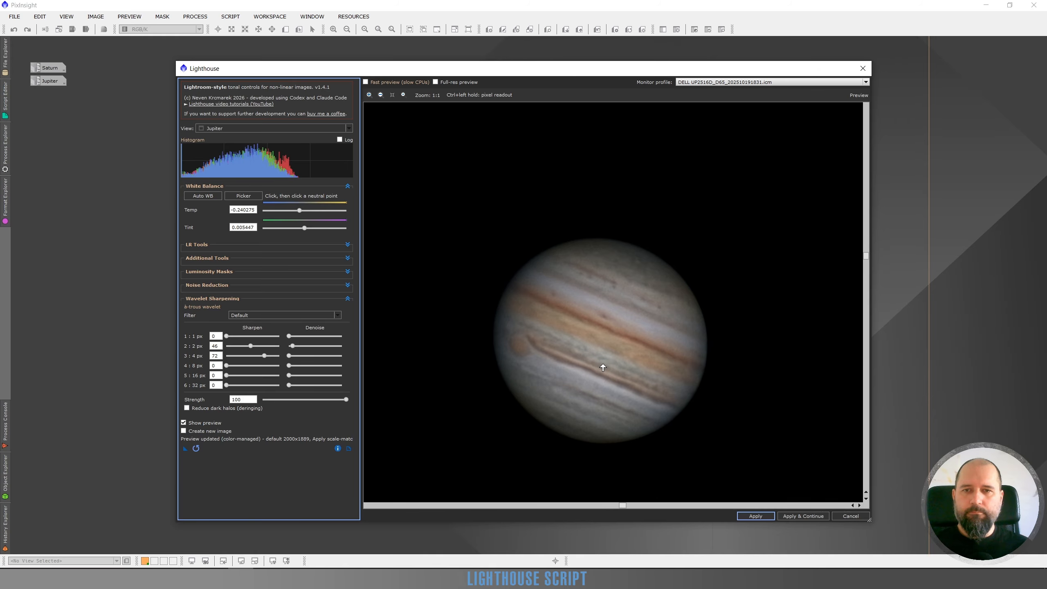
drag(603, 363, 598, 330)
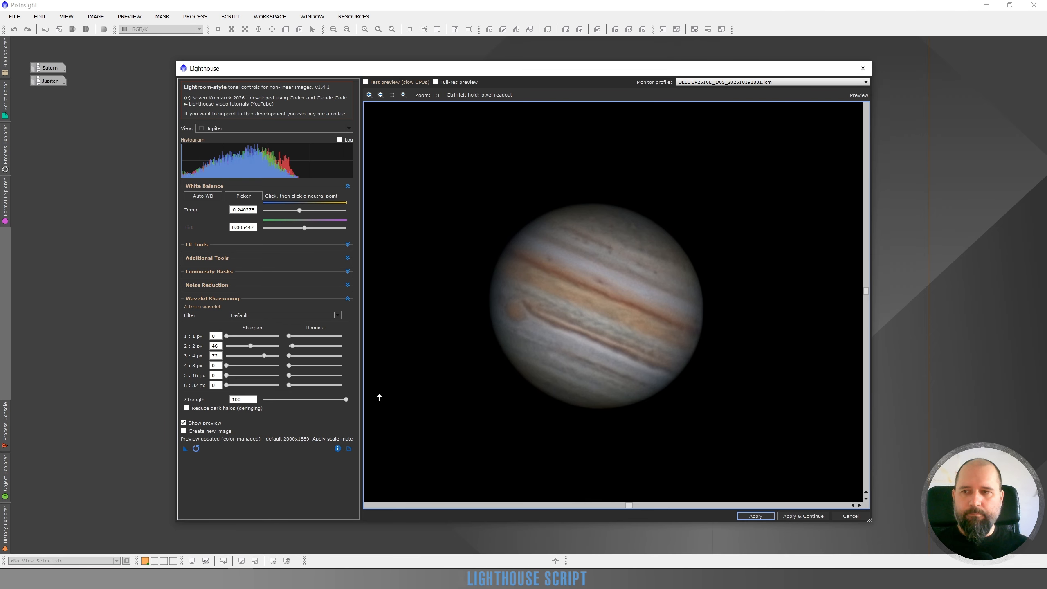
click(184, 423)
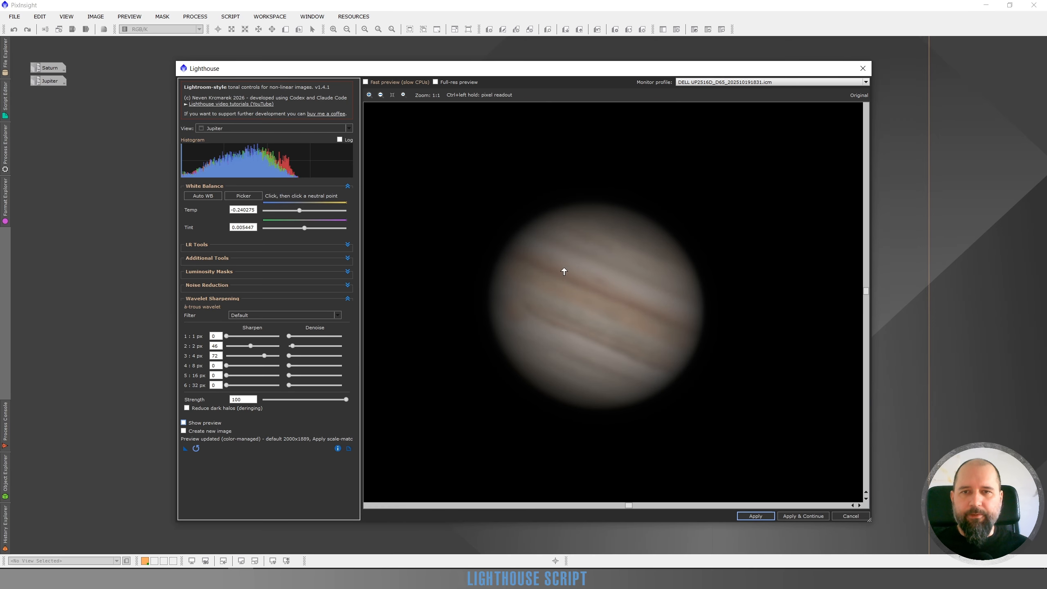
click(184, 422)
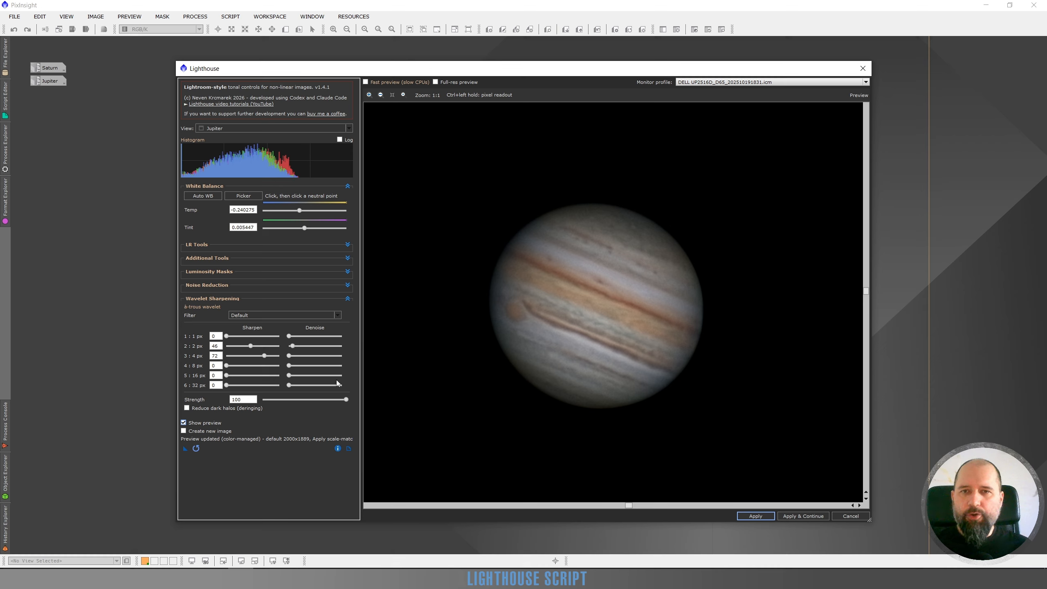
Step: Set the wavelet sharpening of Jupiter's 8 px layer to 14, checking the preview at 2:1
click(234, 366)
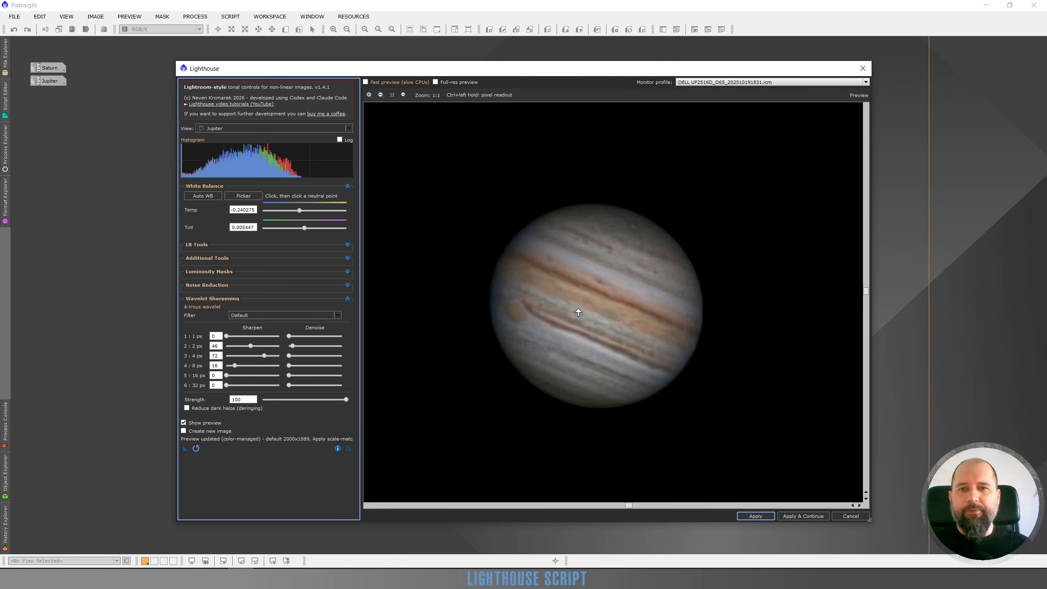
scroll(579, 312, up, 1)
drag(234, 366, 238, 367)
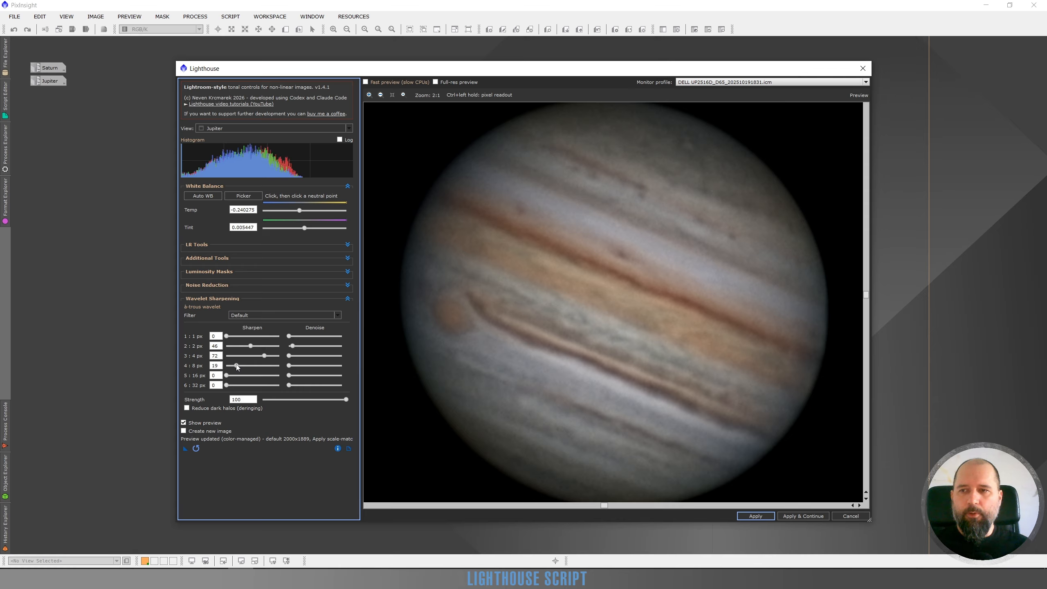
drag(238, 367, 234, 367)
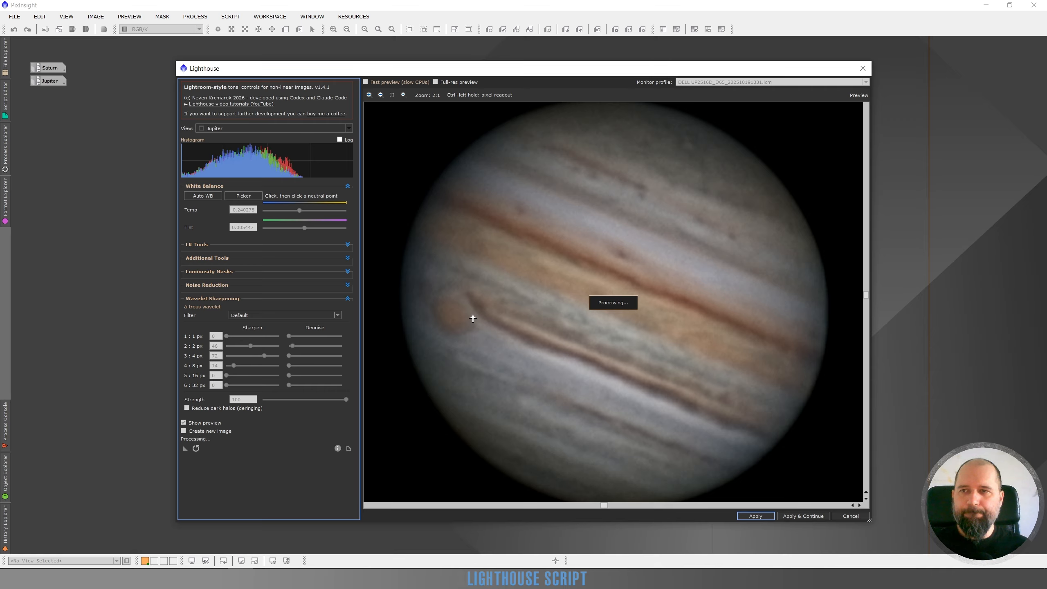
Step: Compare the processed Jupiter with the original twice at 1:1 and apply the adjustments to the image
click(348, 245)
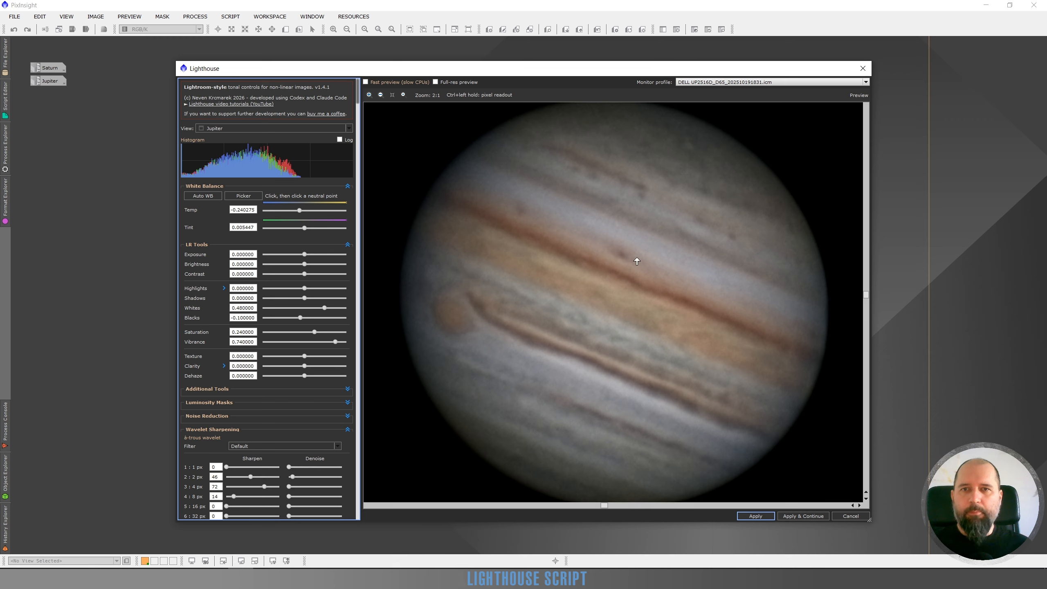
scroll(621, 297, down, 1)
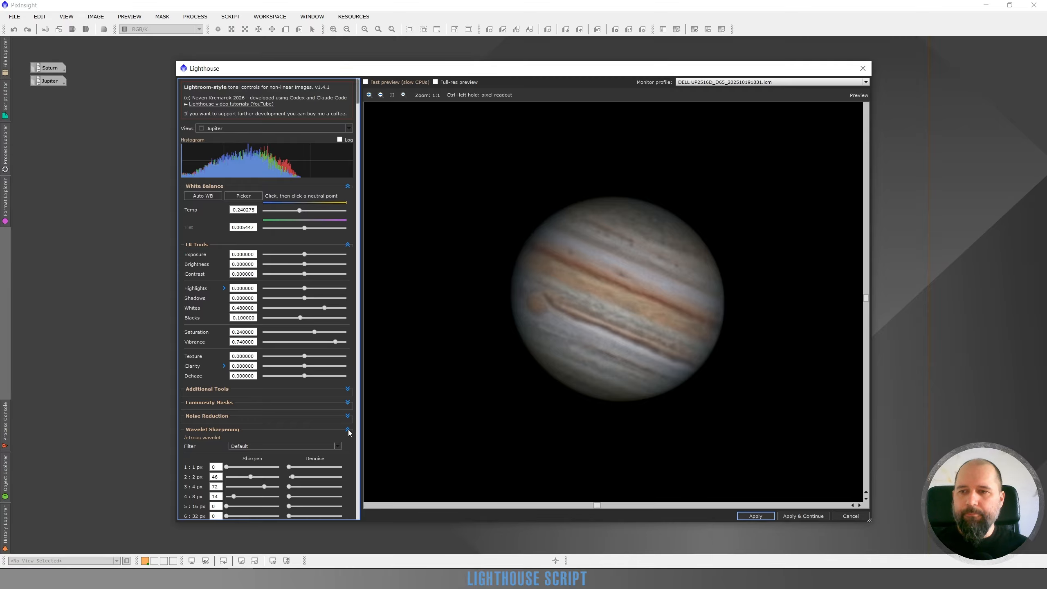
click(347, 244)
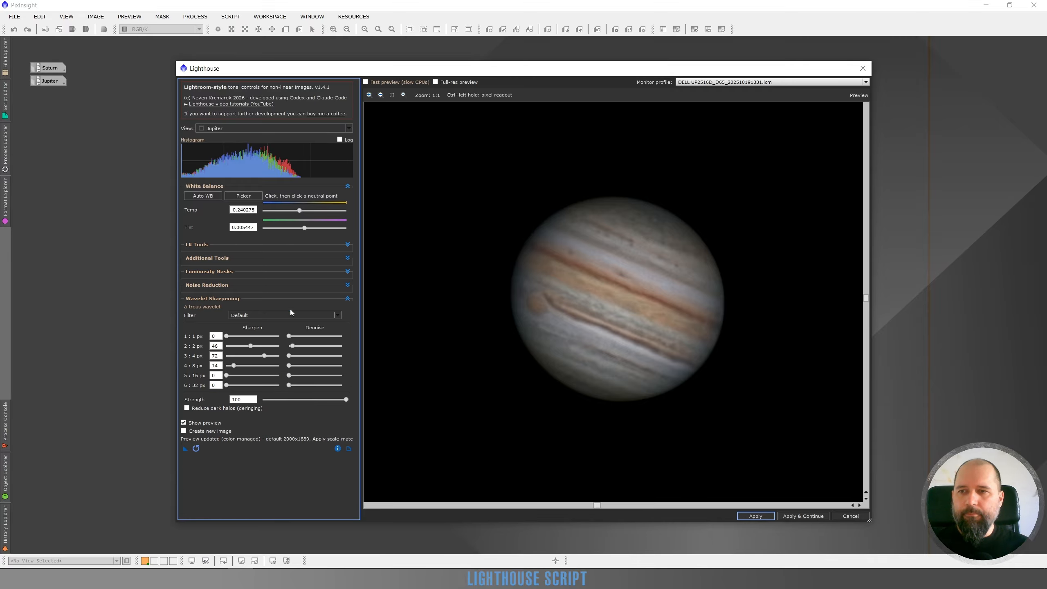
click(184, 423)
click(183, 423)
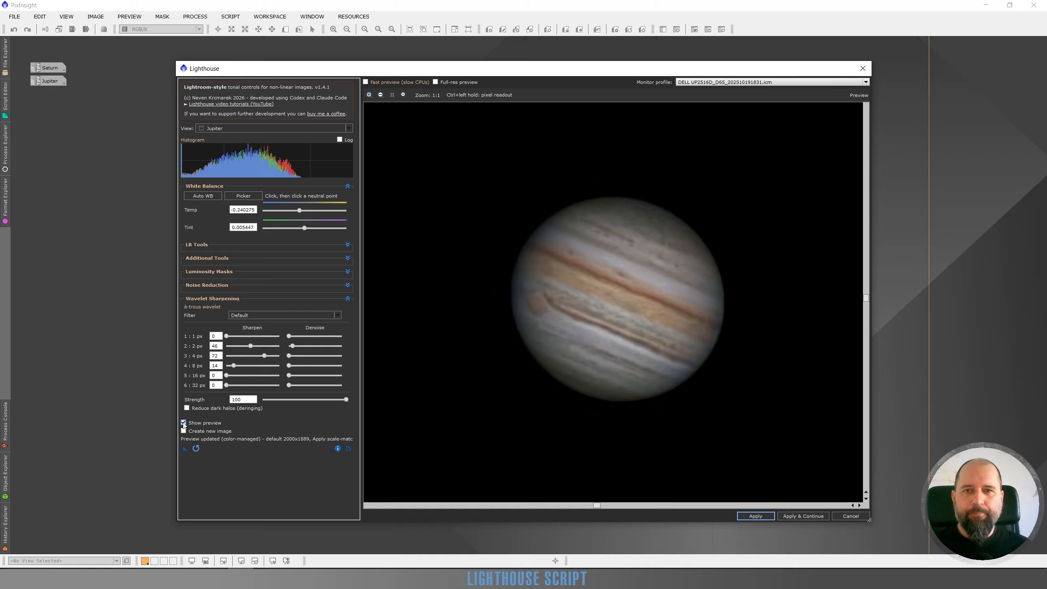
click(184, 423)
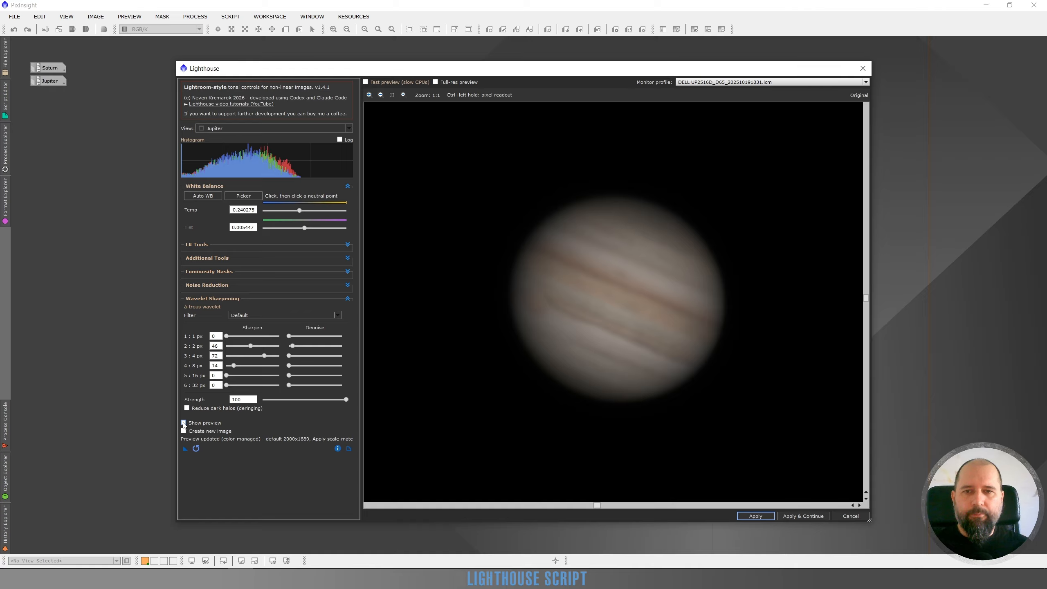
click(184, 423)
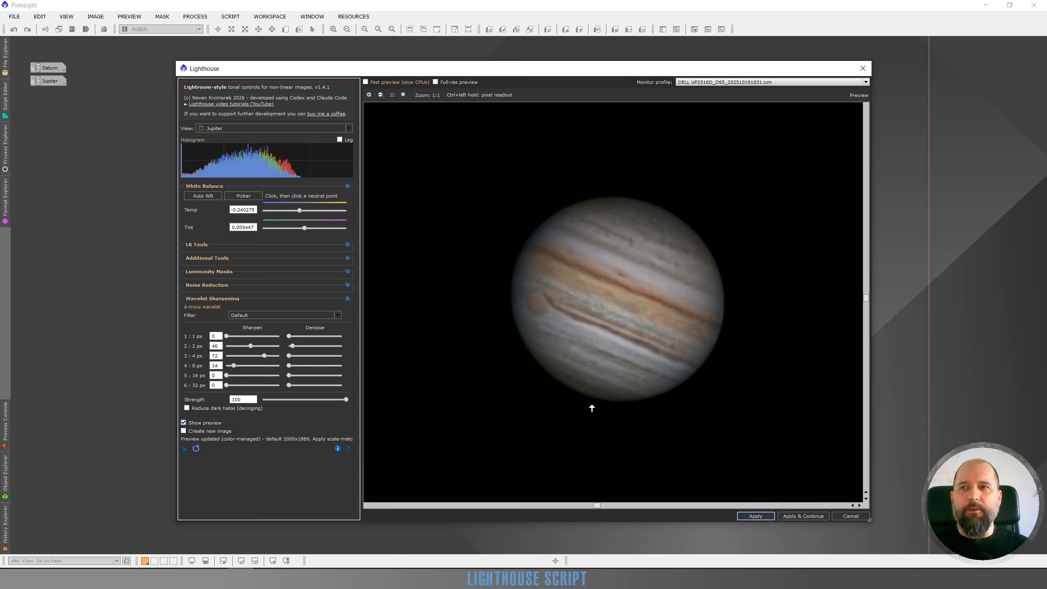
click(751, 517)
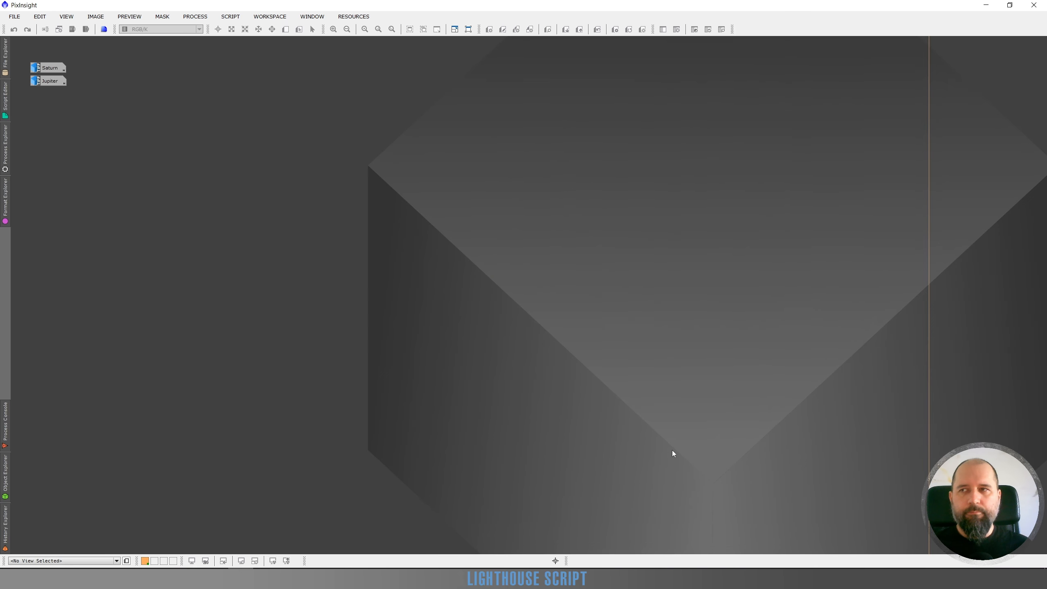
Step: Restore the minimized Jupiter image, examine the planet at 1:2 and move the window to the right half of the workspace
double_click(47, 84)
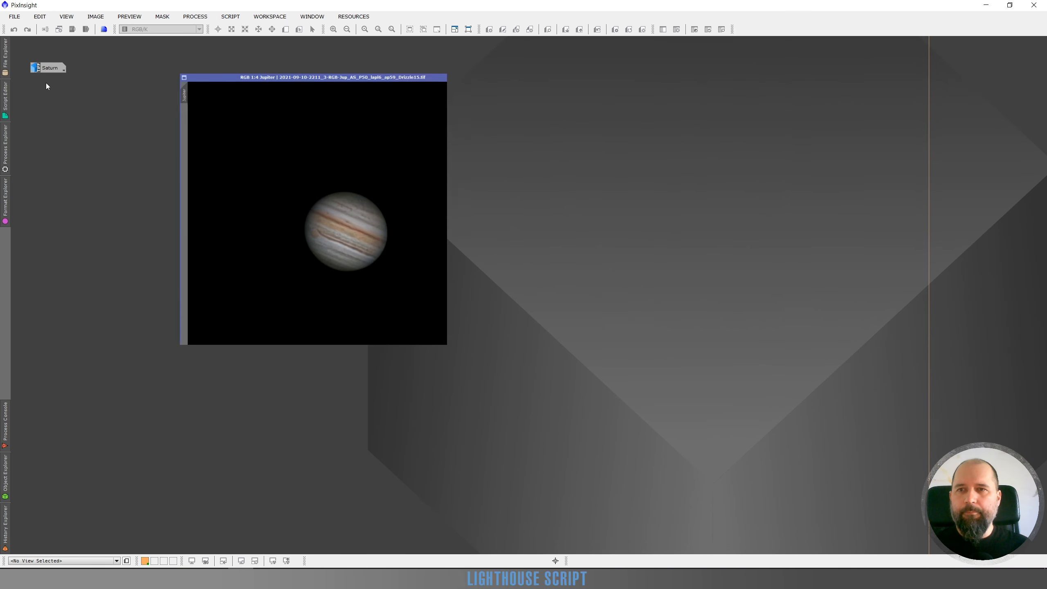
drag(494, 80, 623, 84)
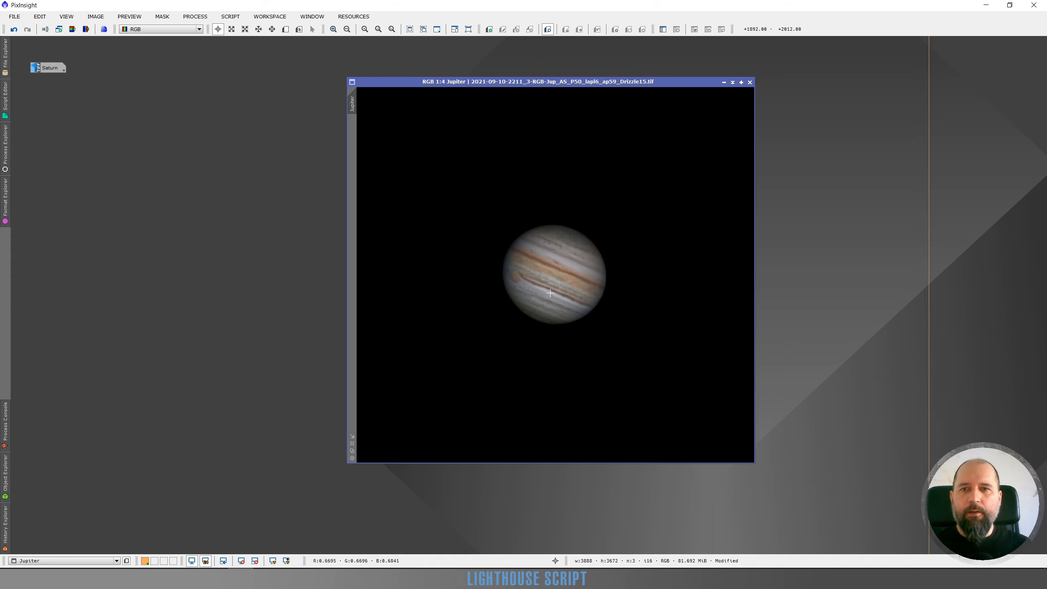
scroll(530, 261, up, 2)
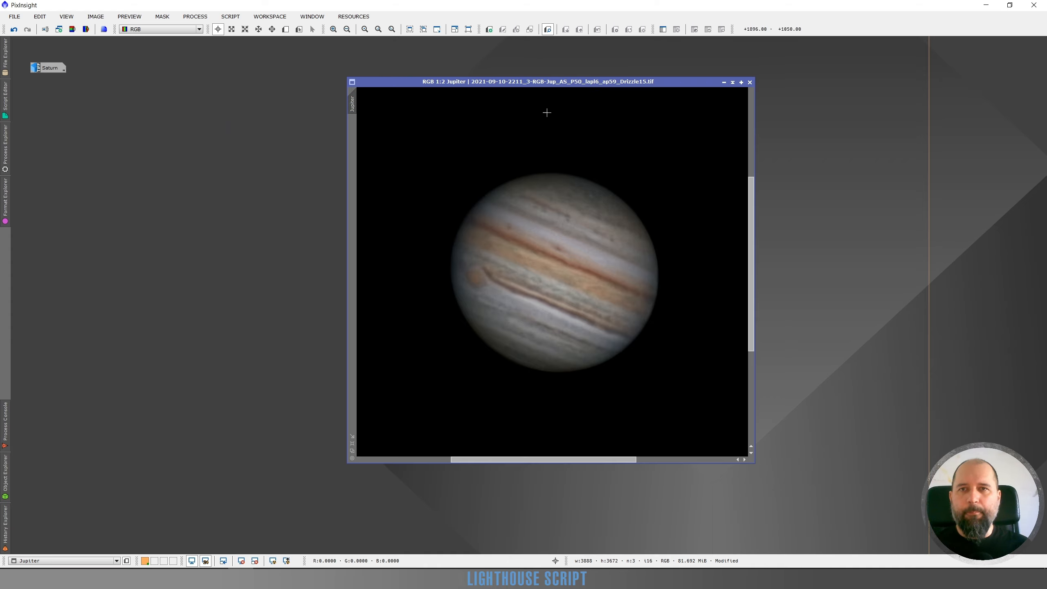
drag(560, 82, 752, 85)
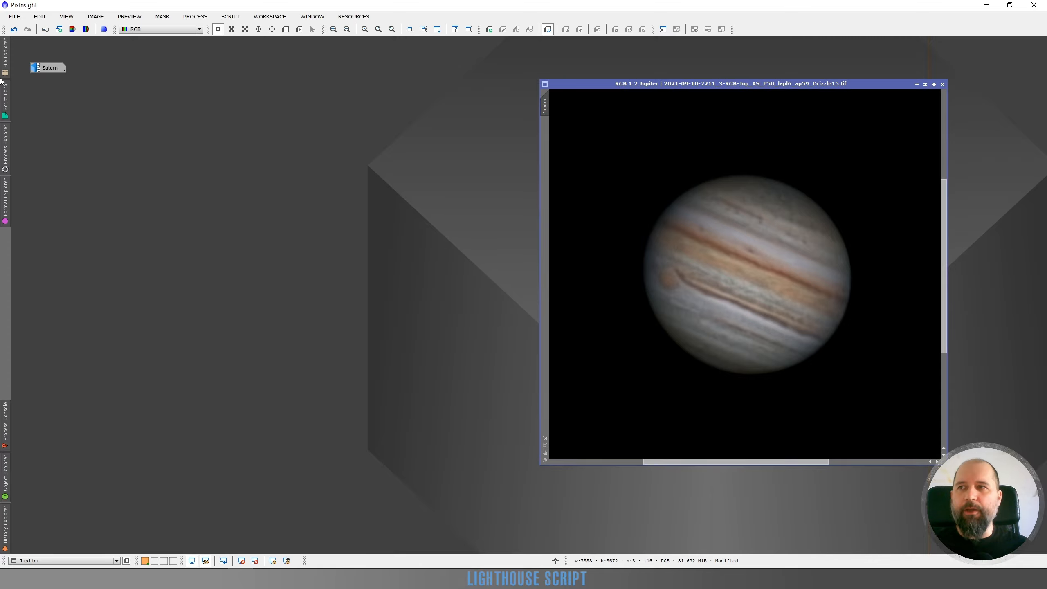
Step: Restore the Saturn image, place it to the left of Jupiter and center the planet at 1:1 for viewing side by side
double_click(44, 69)
drag(487, 112, 307, 112)
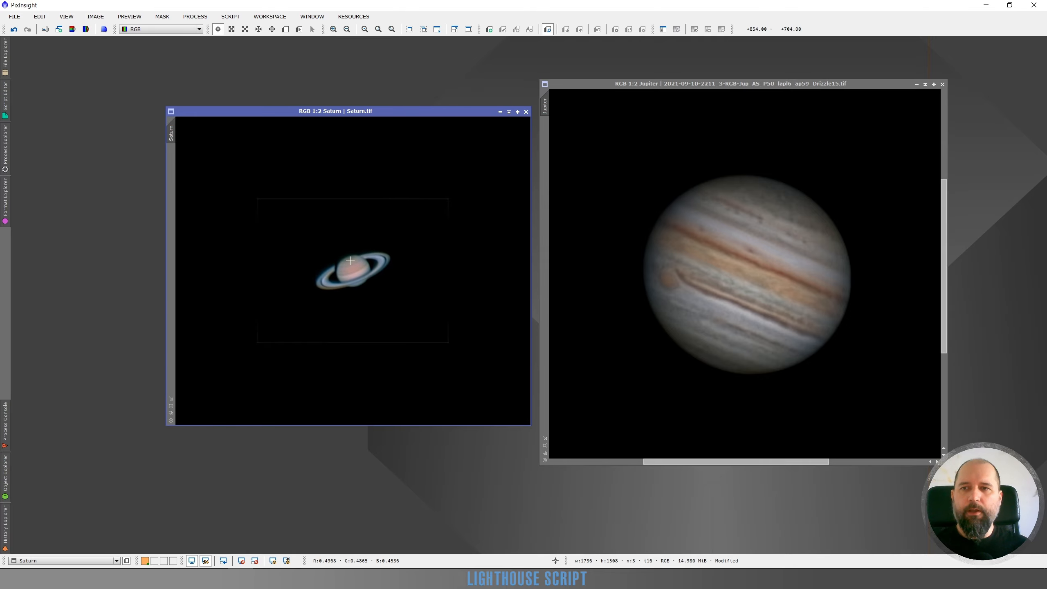
scroll(350, 266, up, 2)
scroll(402, 299, down, 1)
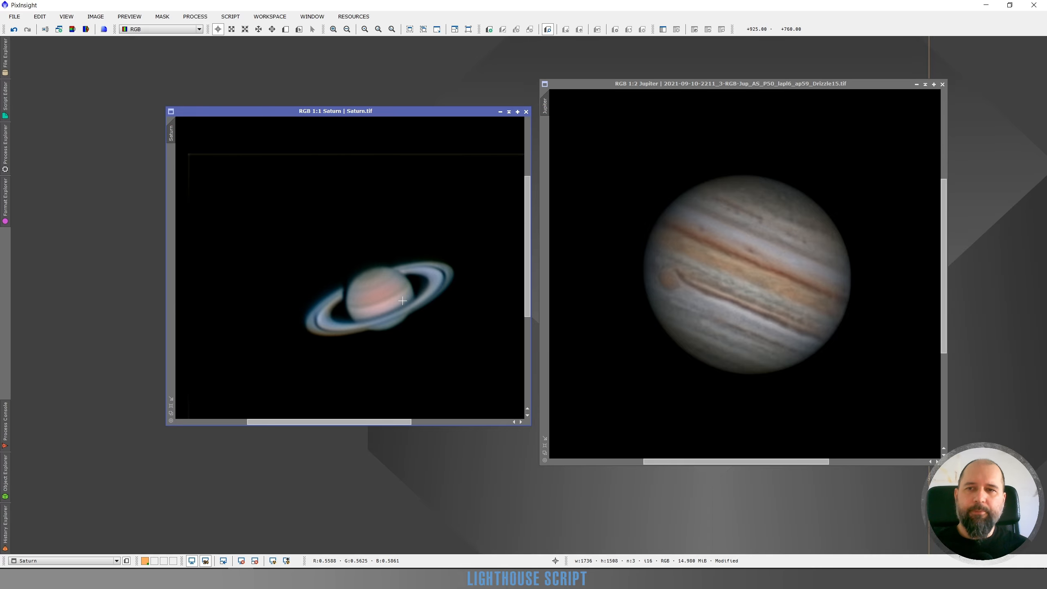
drag(528, 275, 533, 288)
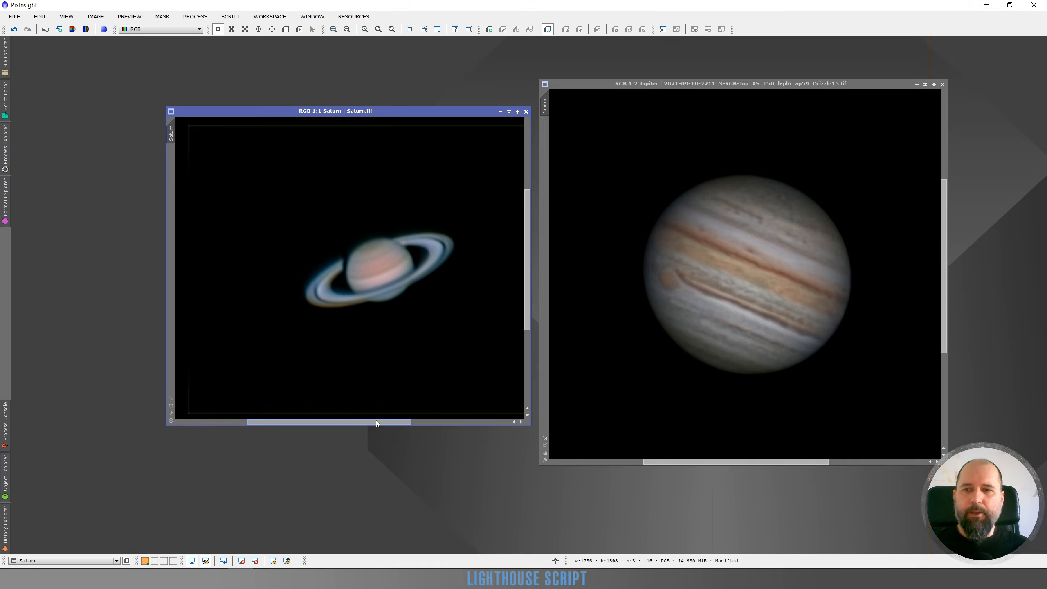
drag(380, 425, 393, 424)
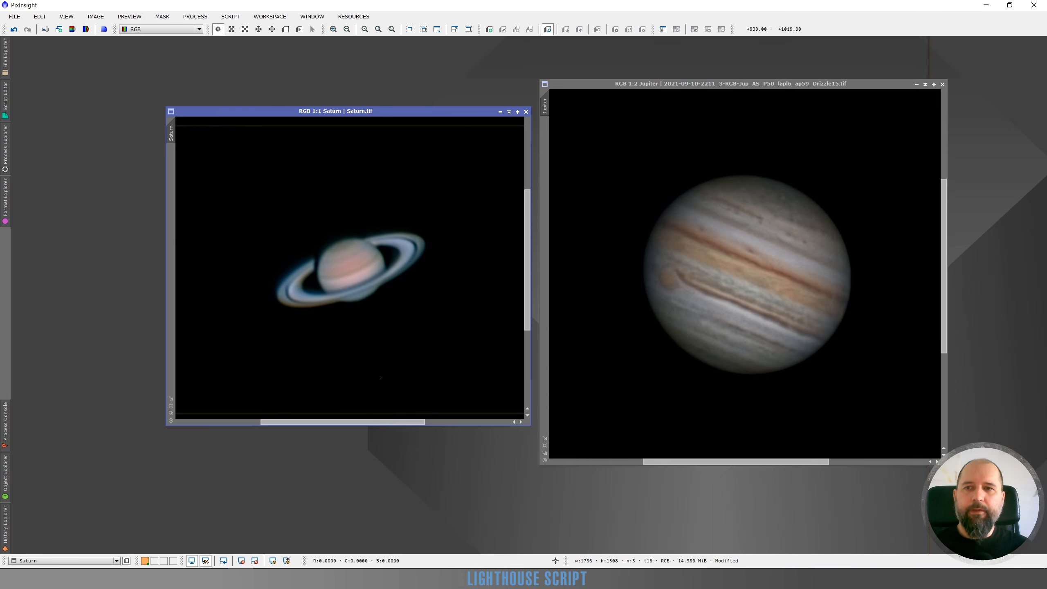